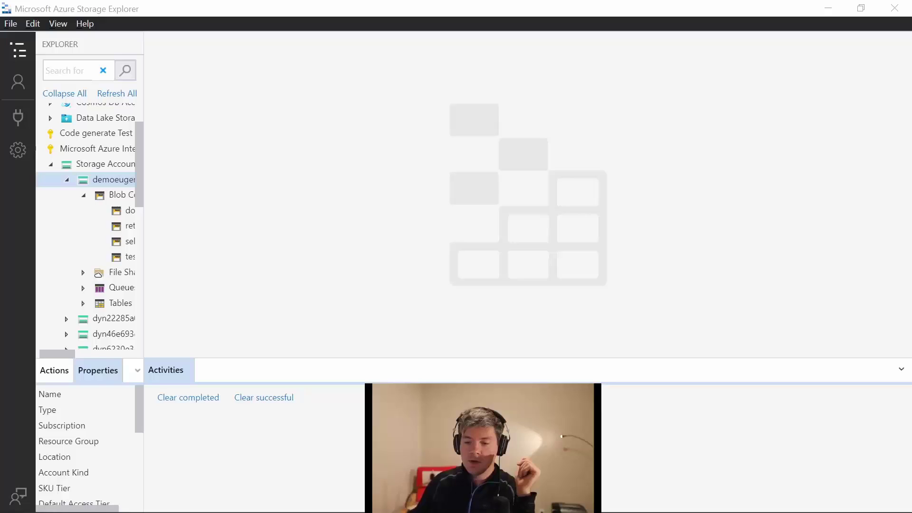
- Create a new blob container named test2 under the storage account's Blob Containers
click(103, 165)
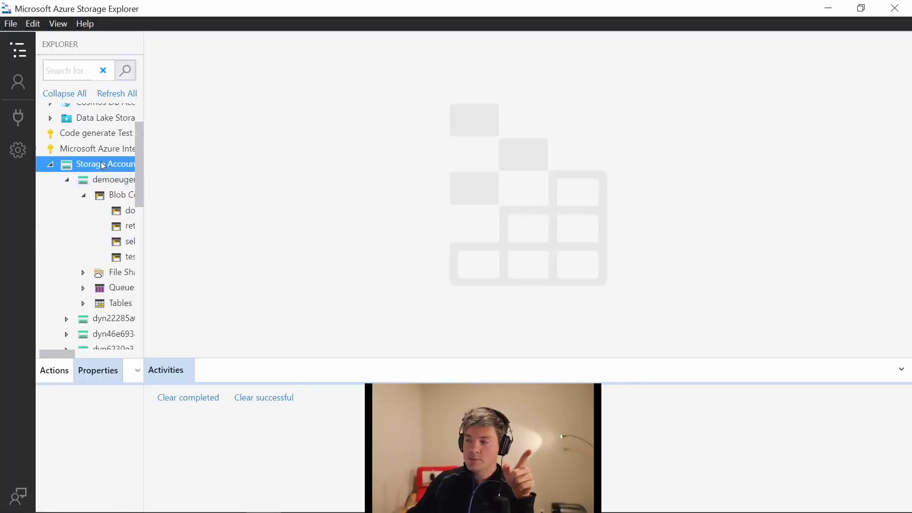
click(100, 148)
click(101, 164)
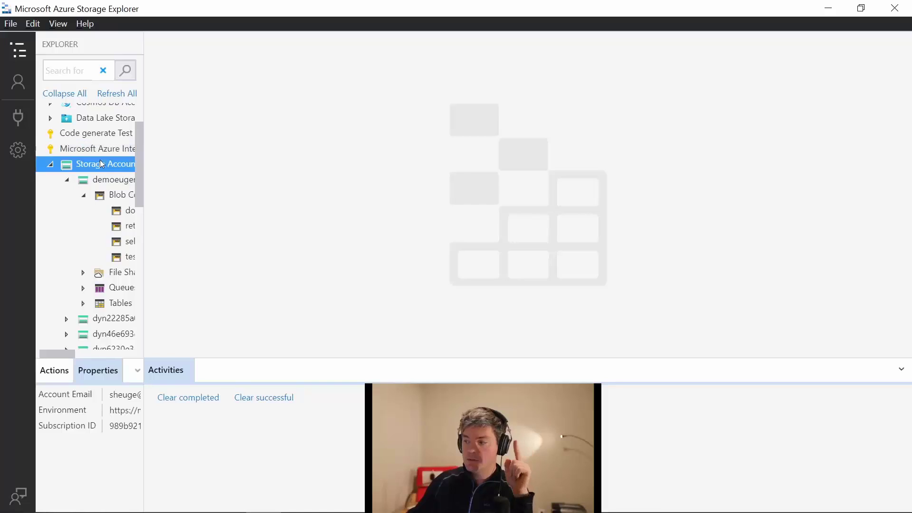
click(102, 179)
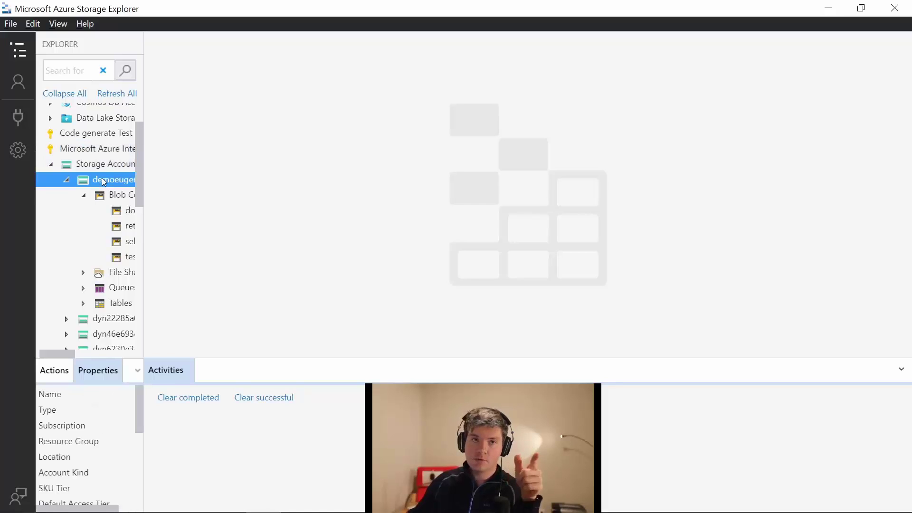
click(120, 195)
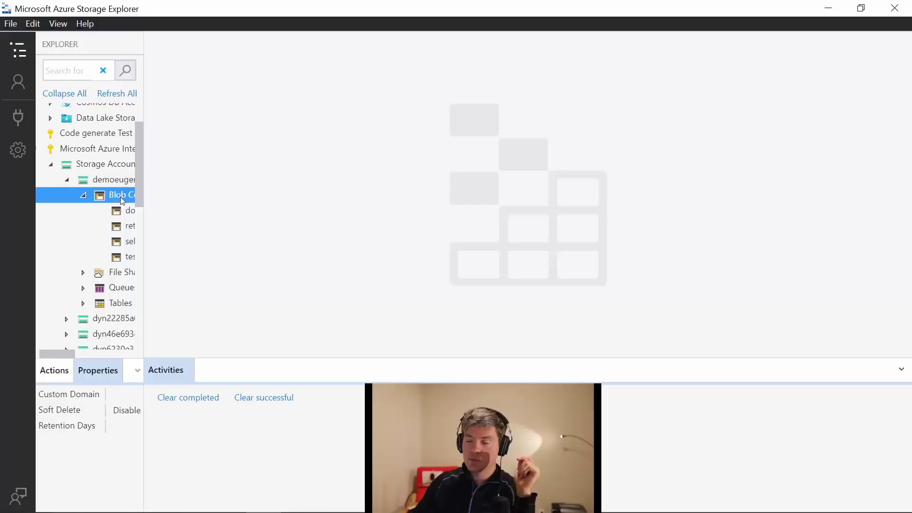
right_click(121, 197)
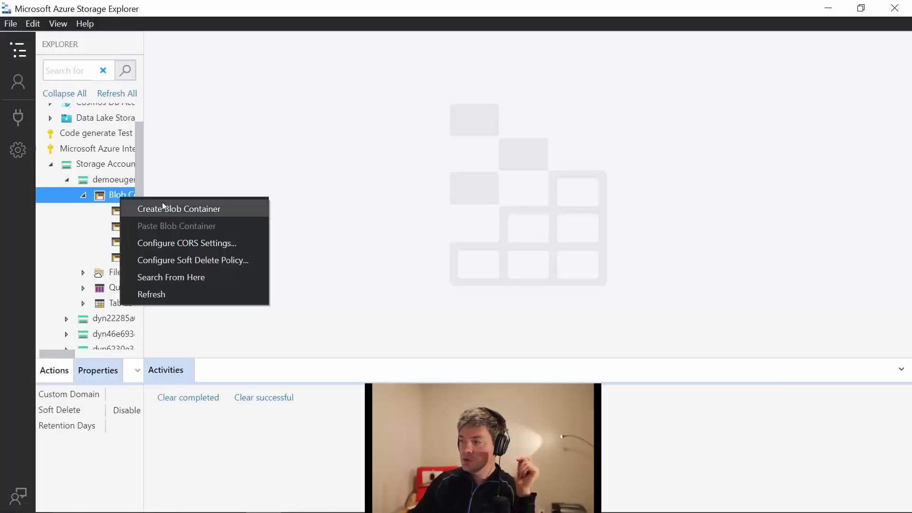
click(185, 209)
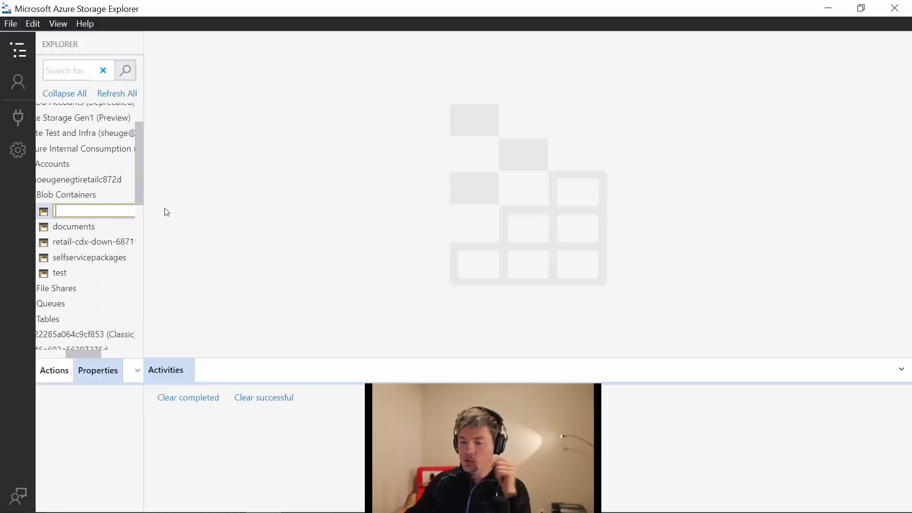
text(test2)
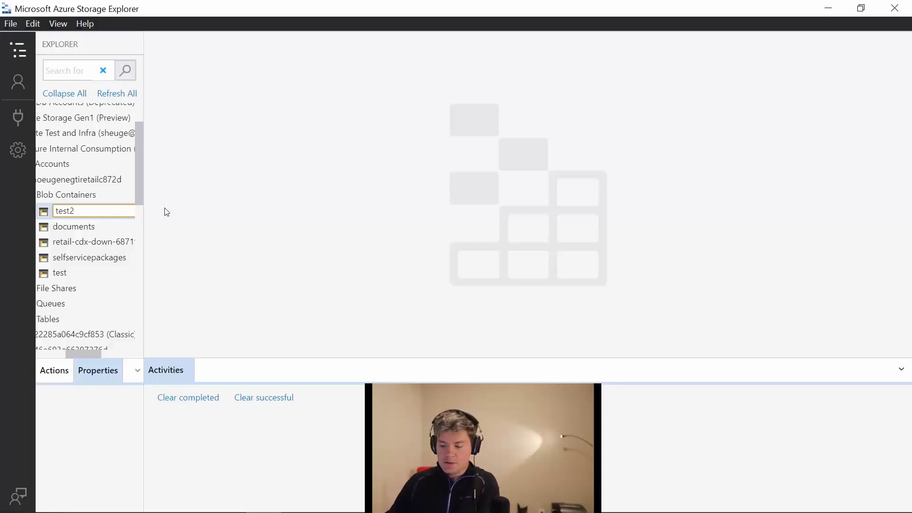
key(Return)
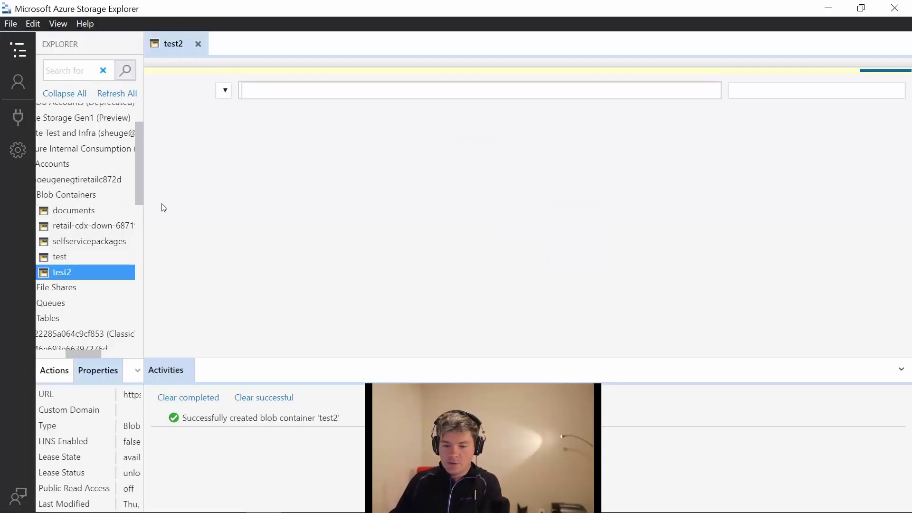
- Set test2's public access level to public read access for container and blobs
right_click(72, 273)
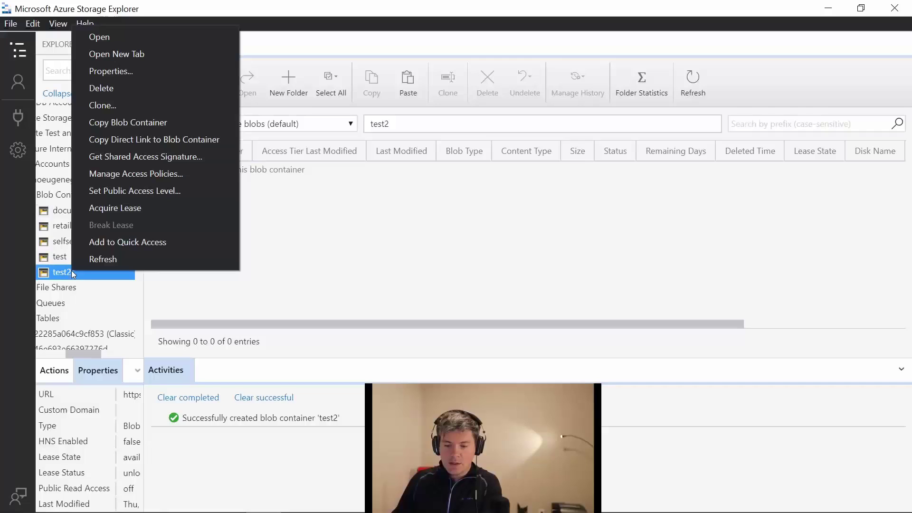
click(178, 192)
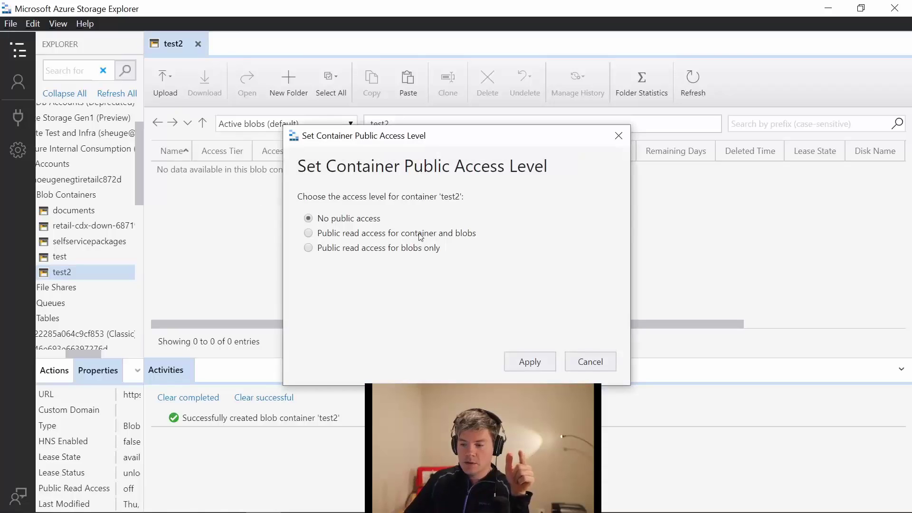
click(358, 236)
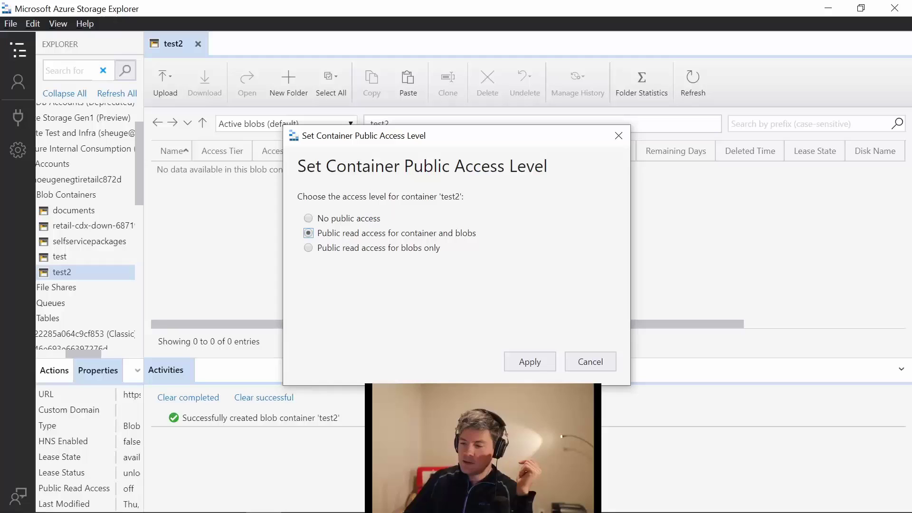
click(532, 362)
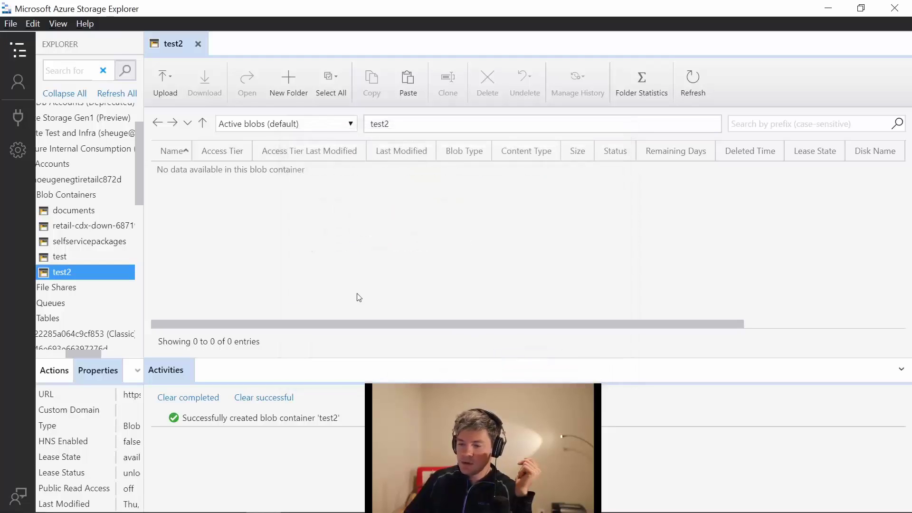
- Add a new folder named 'Products' inside the test2 container and open it
click(288, 81)
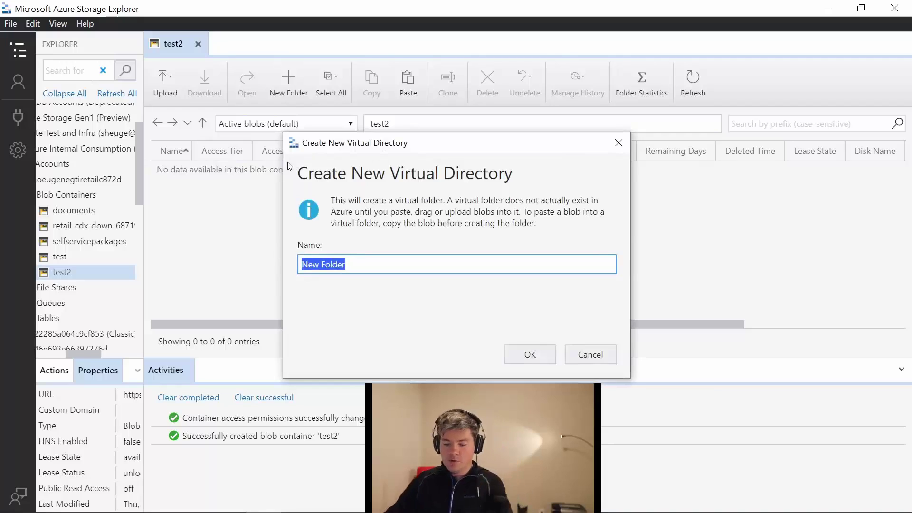
text(Products)
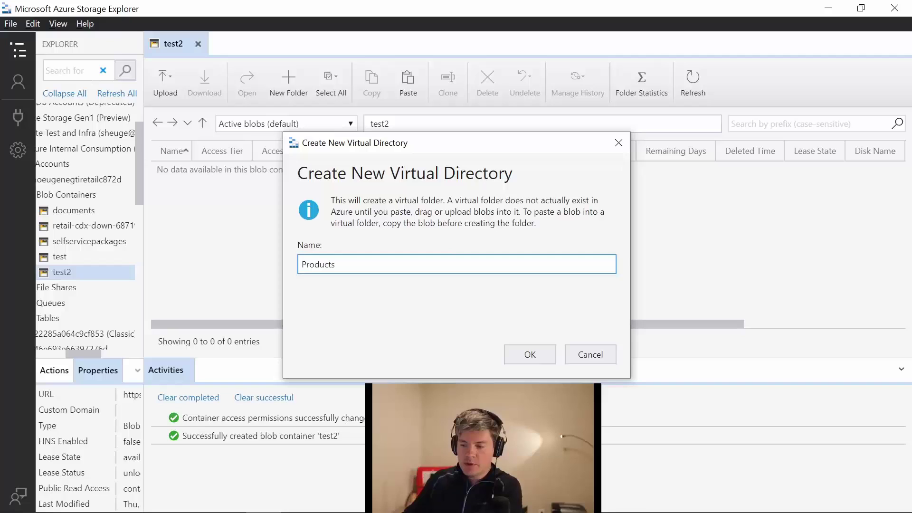
click(548, 355)
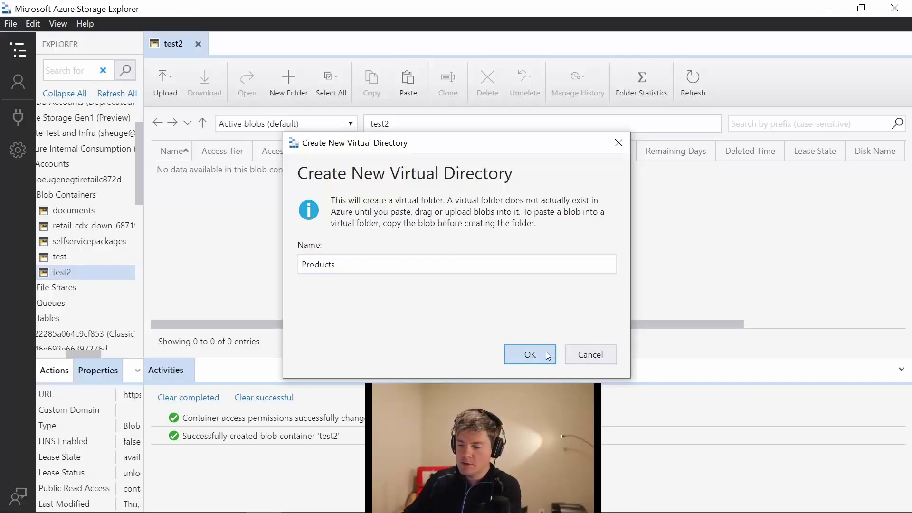
click(546, 354)
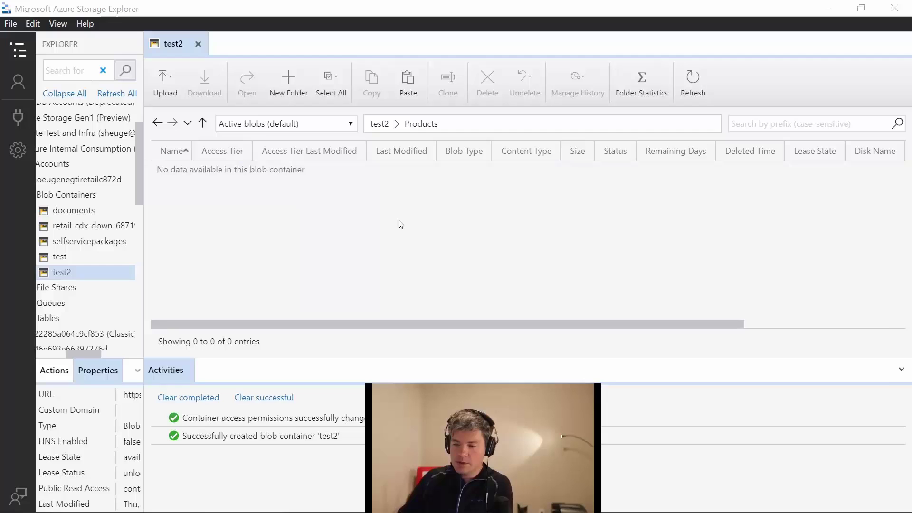
- Drag both 2590001 PNG images from C:\temp into the test2/Products folder
key(alt+Tab)
click(401, 328)
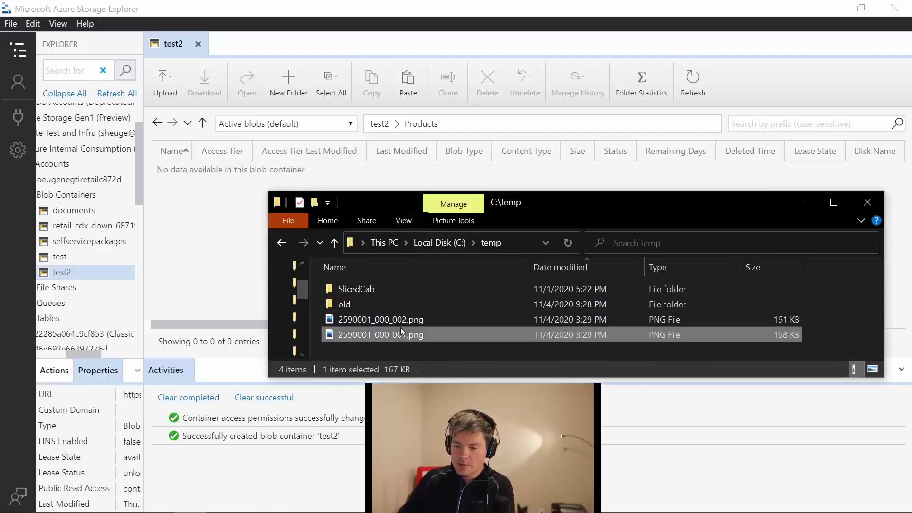
shift+click(400, 320)
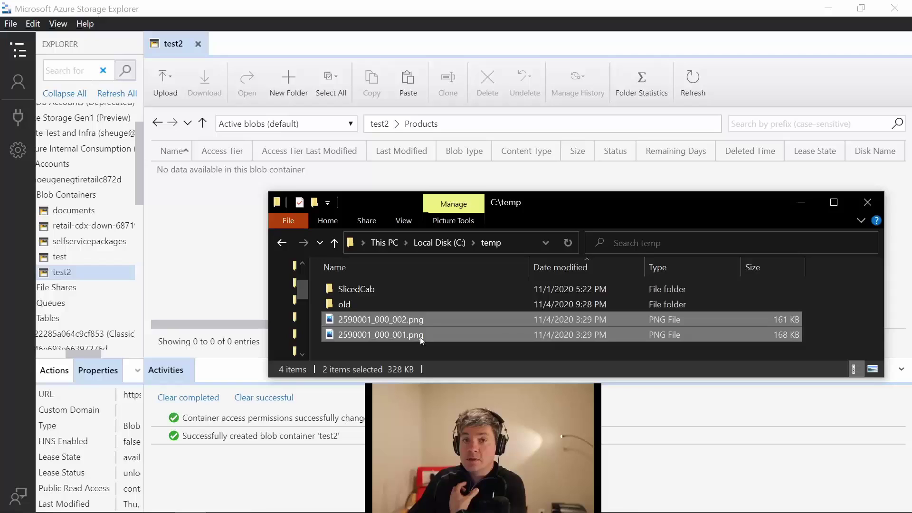
drag(420, 338, 188, 237)
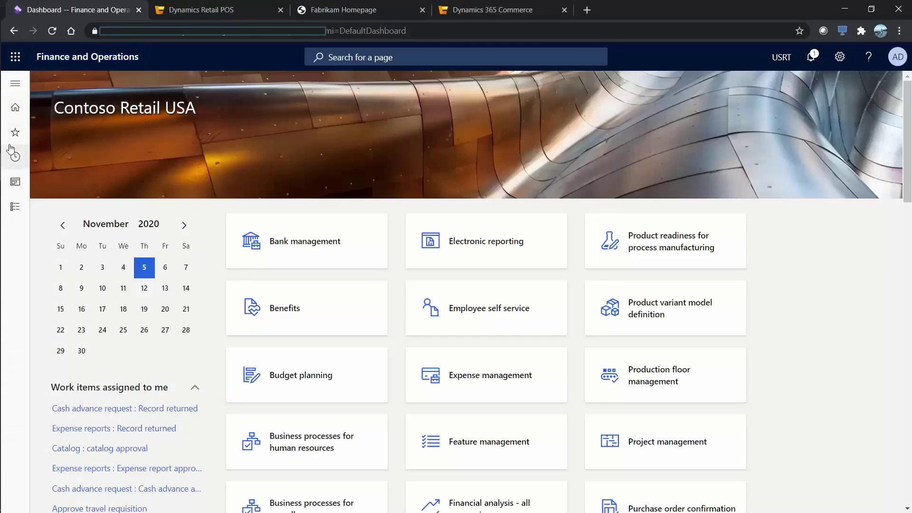
- Go to Modules > Retail and Commerce > Products and categories > Product images
click(13, 209)
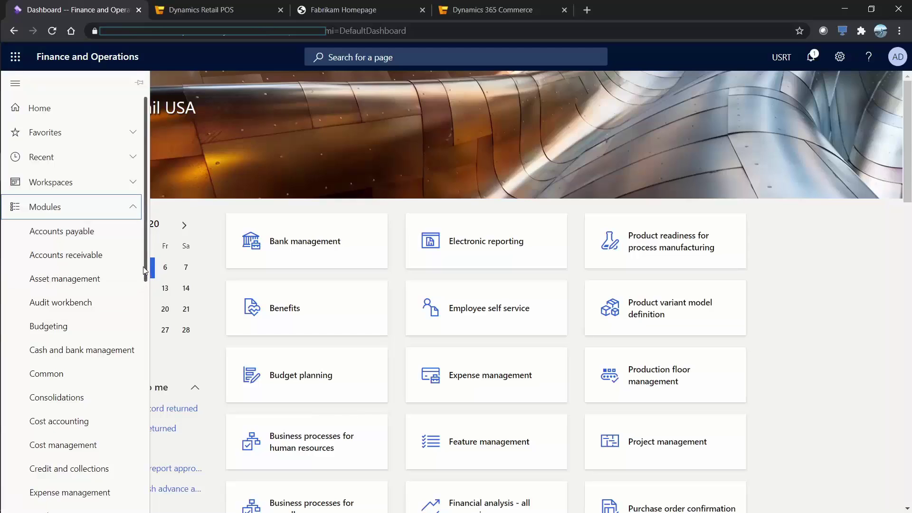
drag(145, 270, 145, 501)
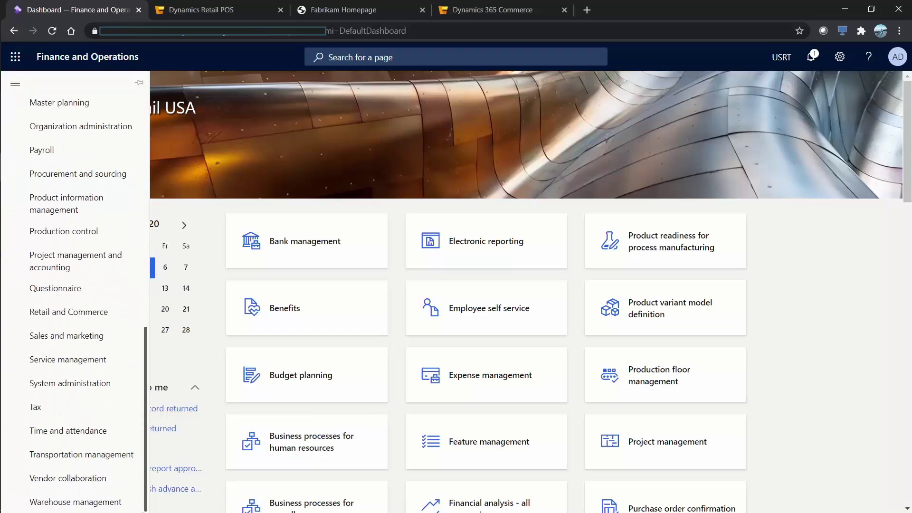
click(73, 312)
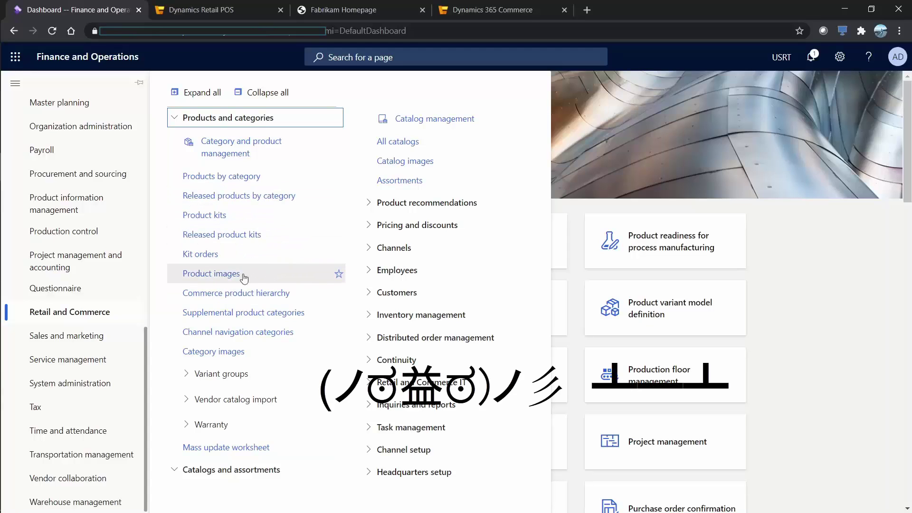
click(222, 278)
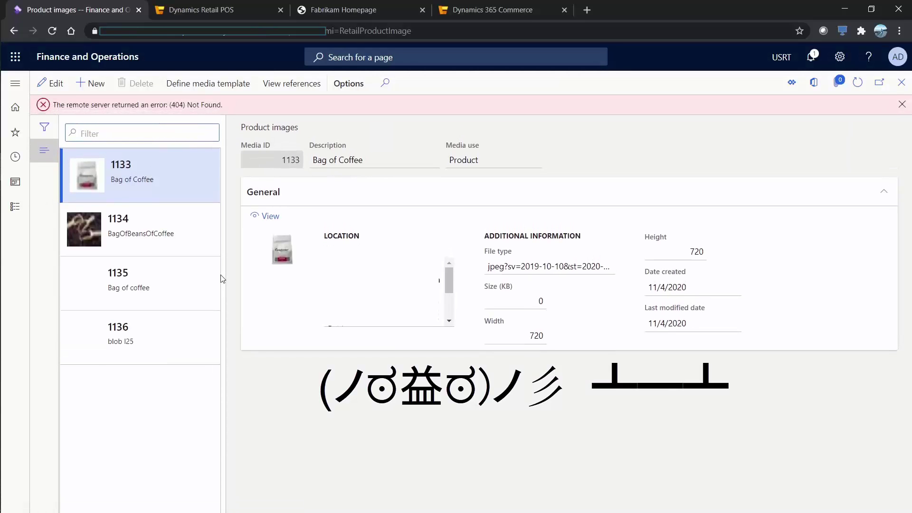
click(199, 87)
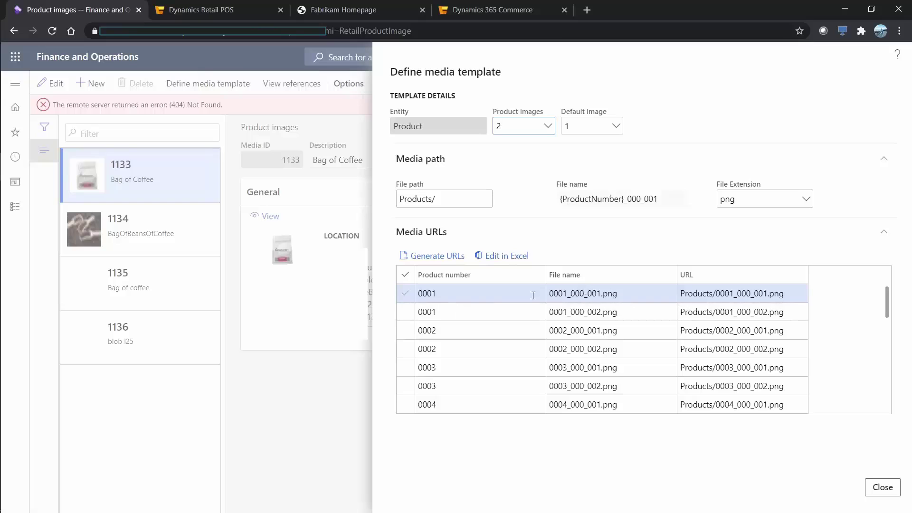
click(751, 294)
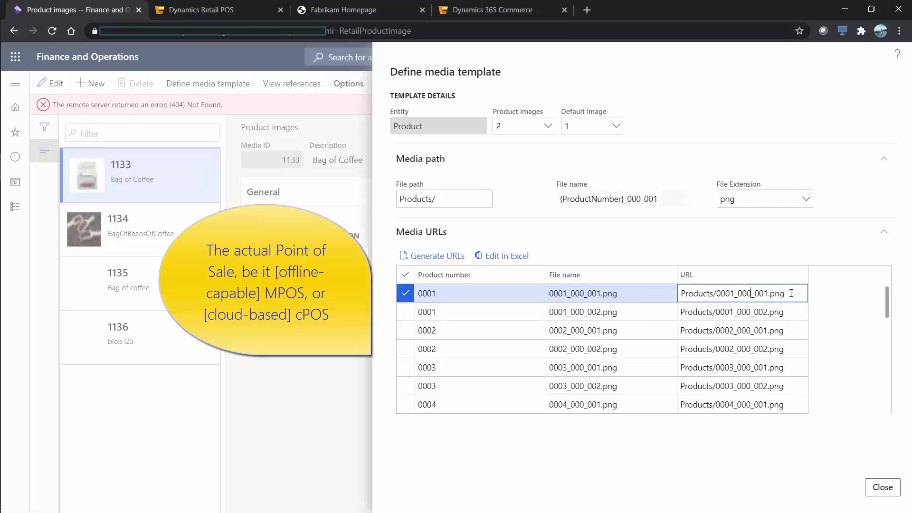
drag(790, 299, 639, 293)
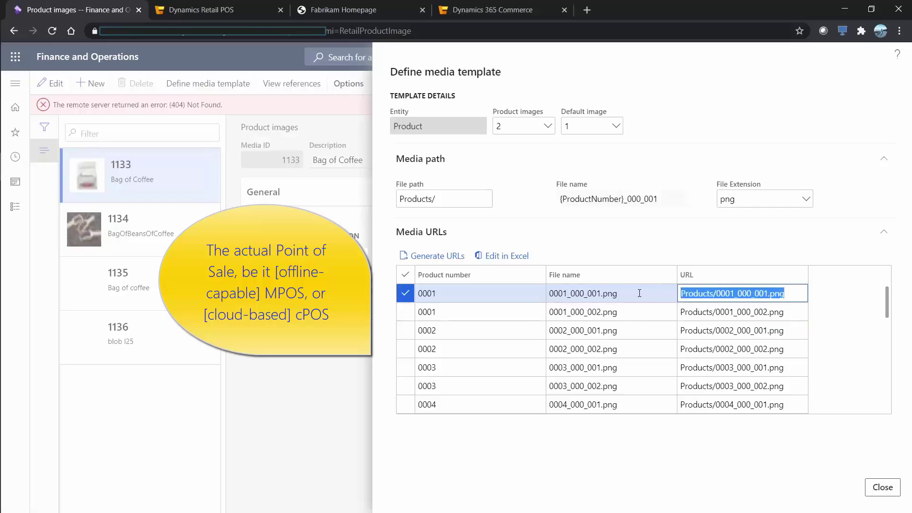
click(787, 294)
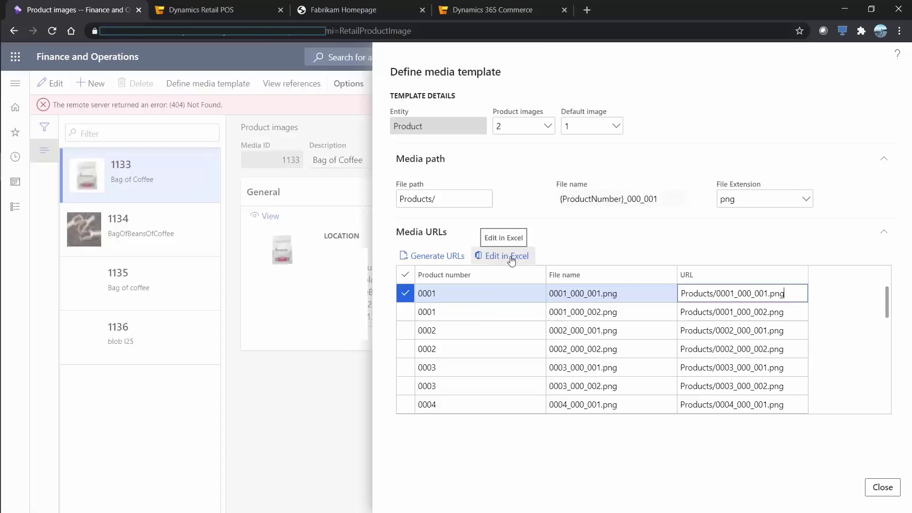
key(Escape)
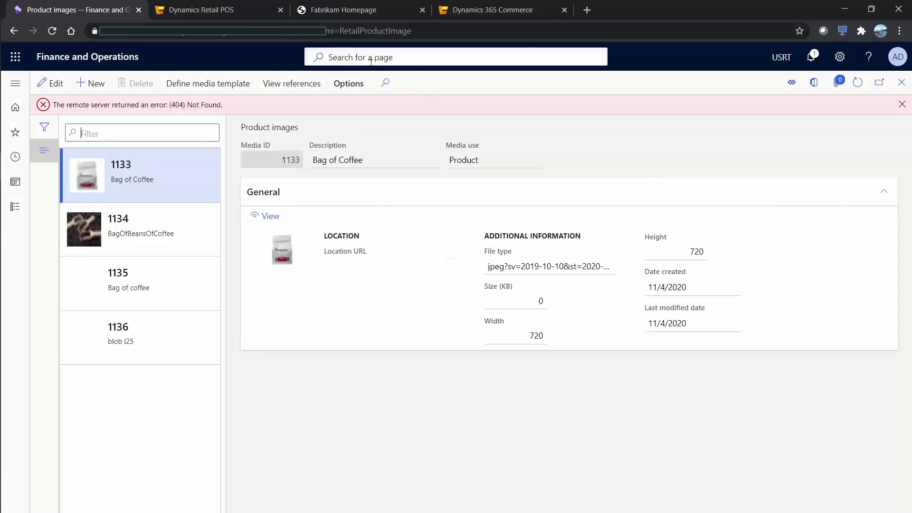
- Open the Channel profiles page under Retail and Commerce > Channel setup
click(13, 85)
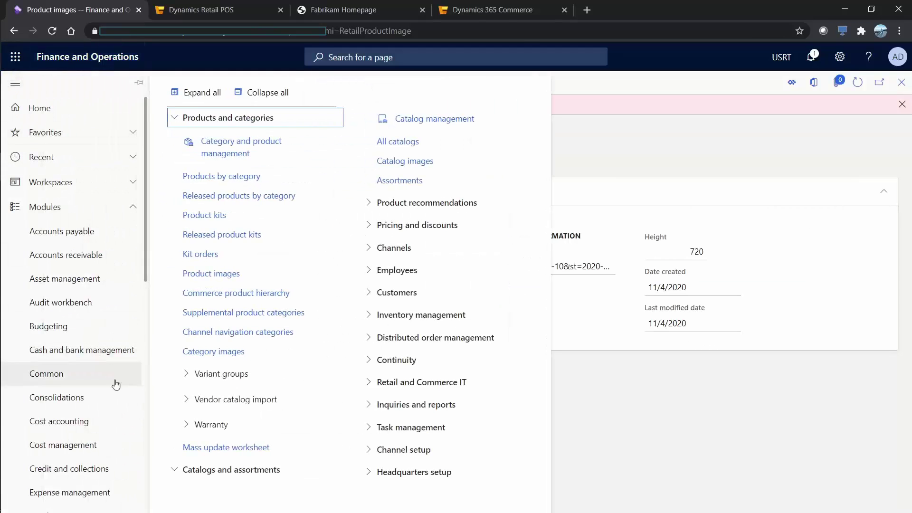
scroll(97, 418, down, 10)
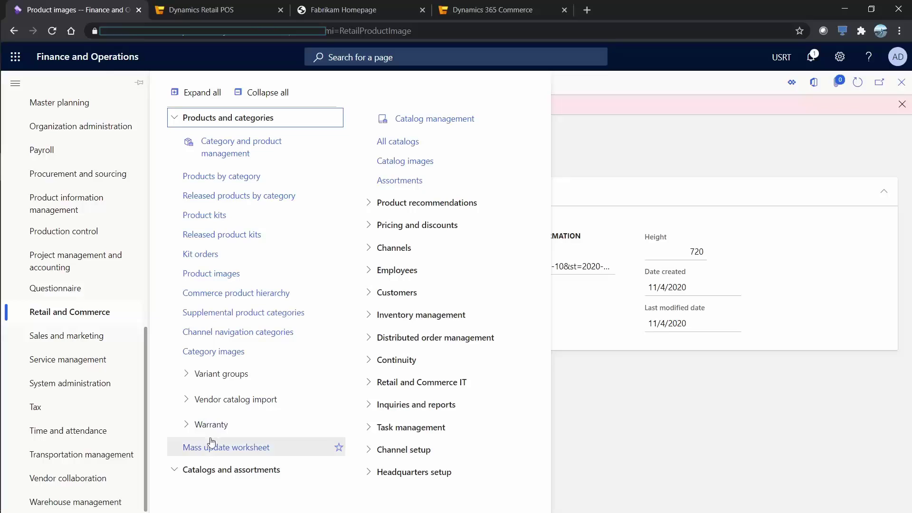
click(370, 249)
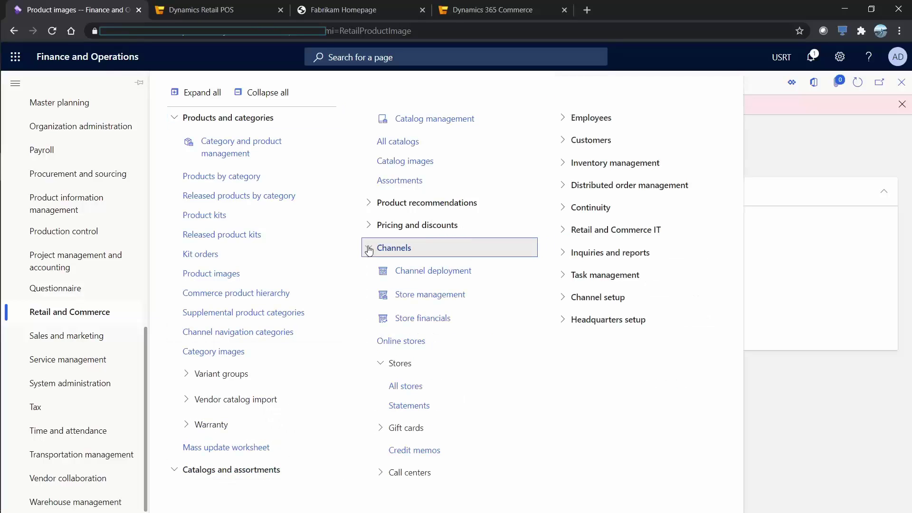
click(369, 248)
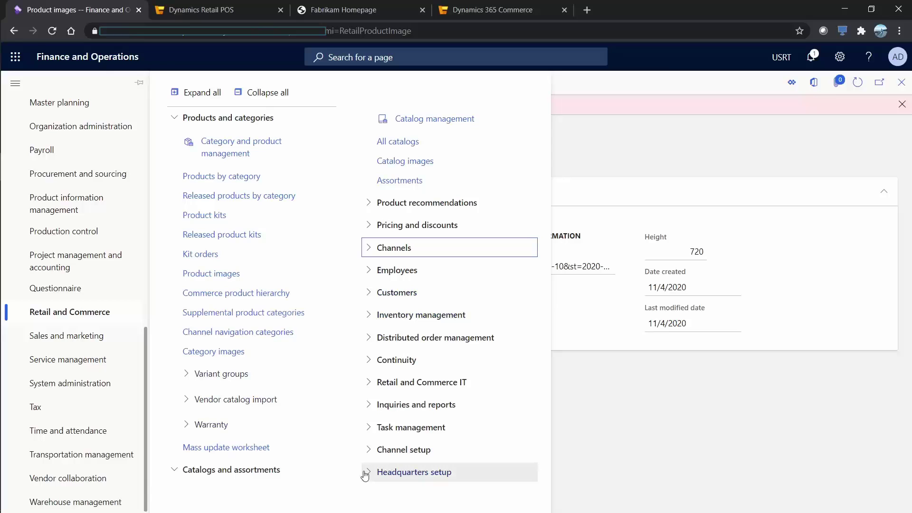
click(369, 450)
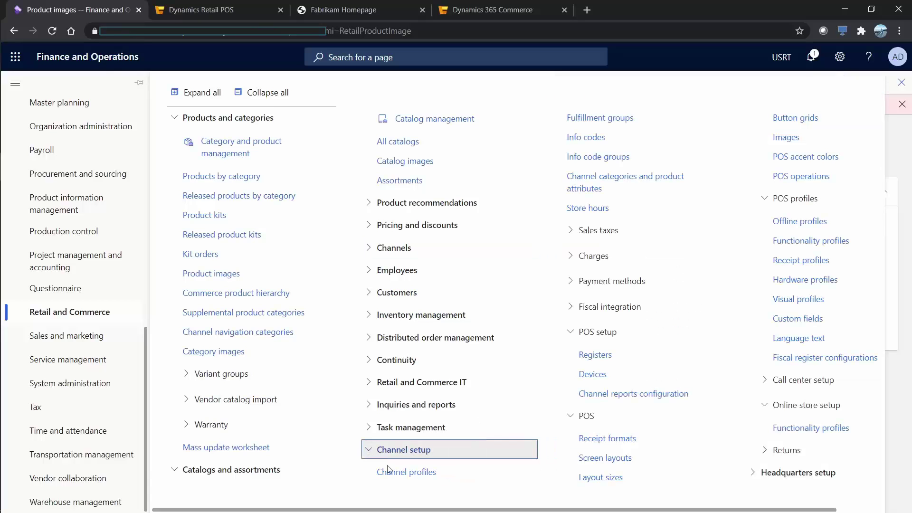
click(406, 473)
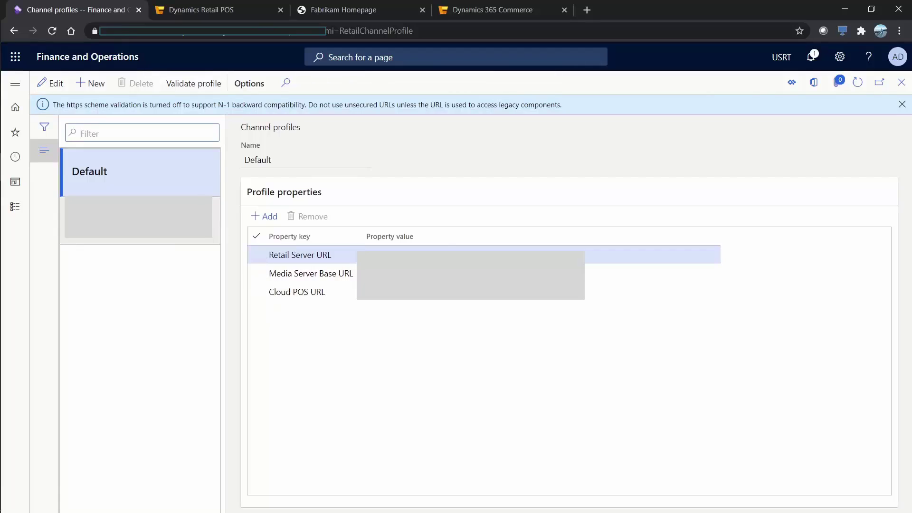
- Select the Default channel profile and start editing its Media Server Base URL value
click(137, 216)
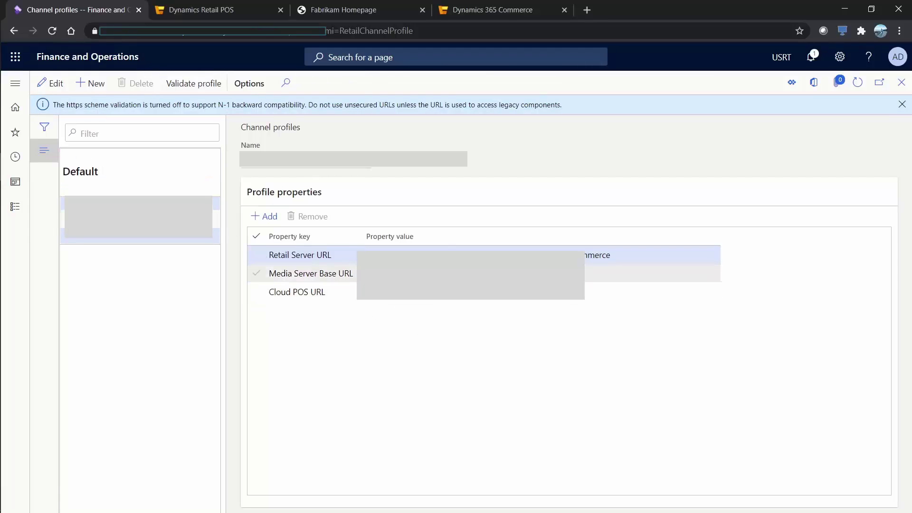
click(650, 273)
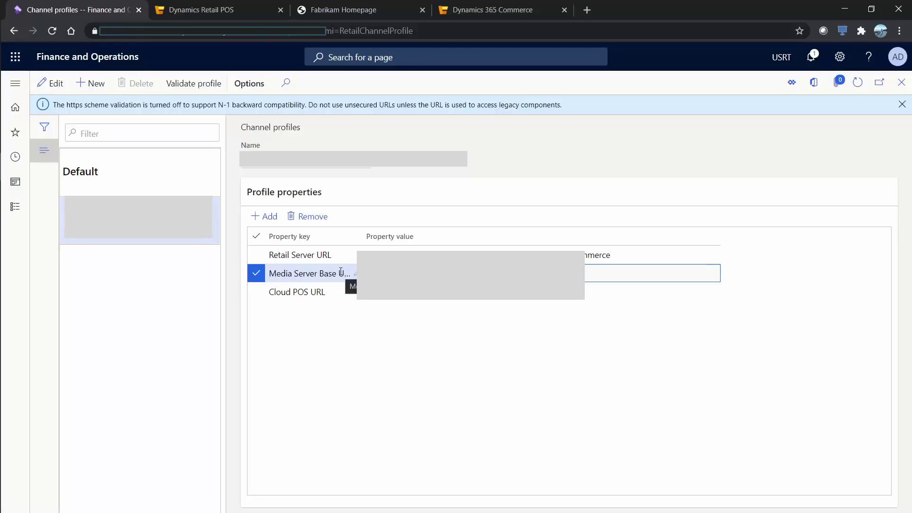
click(609, 272)
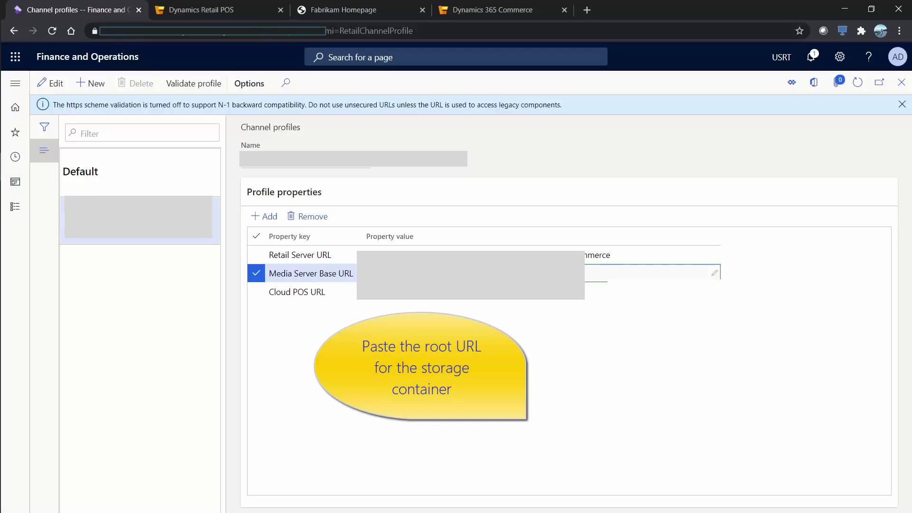
- Create a read-permission shared access signature for 2590001_000_001.png and select its URI
key(alt+Tab)
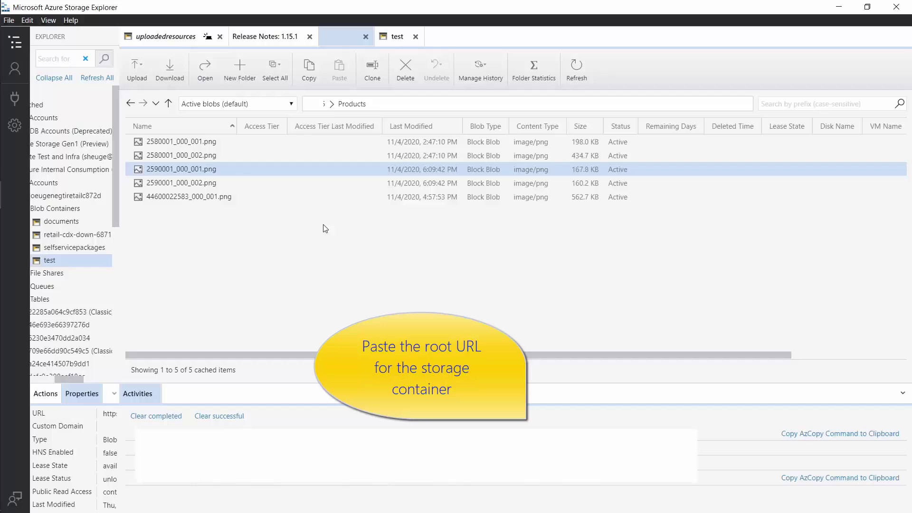
right_click(181, 170)
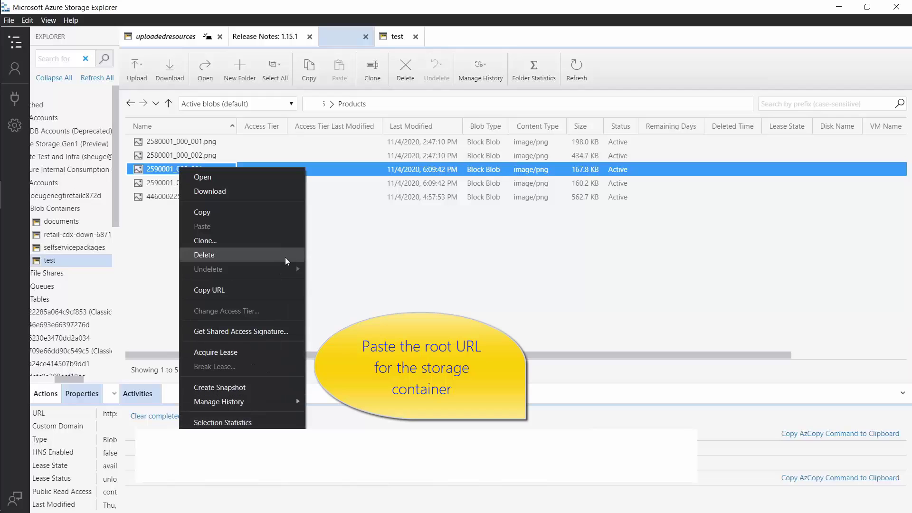
click(256, 335)
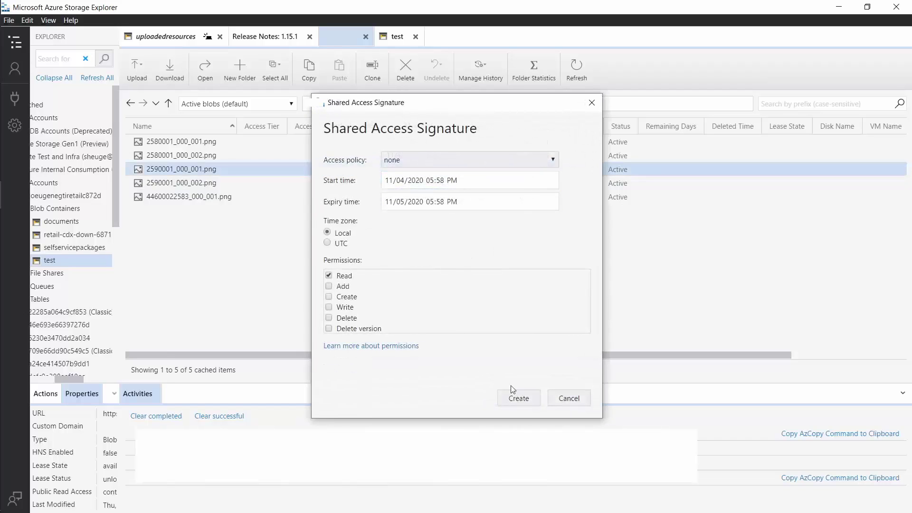
click(520, 398)
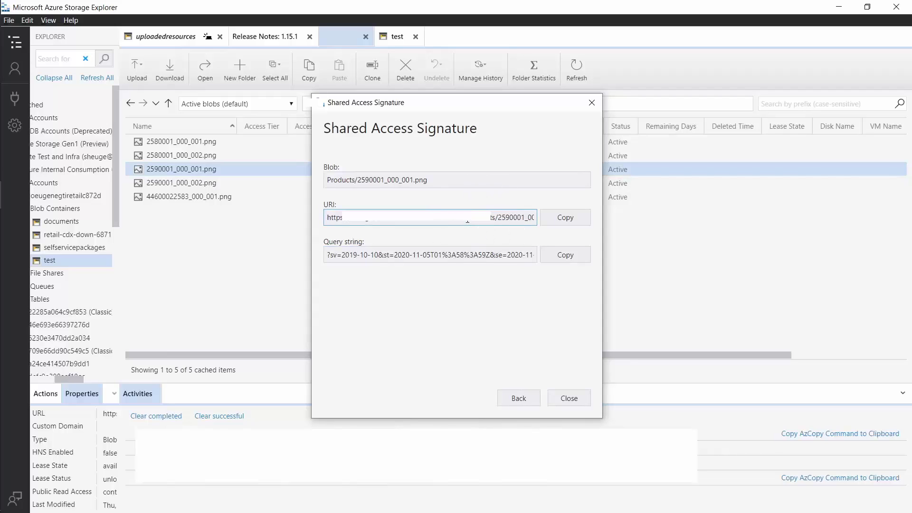
drag(467, 221, 317, 210)
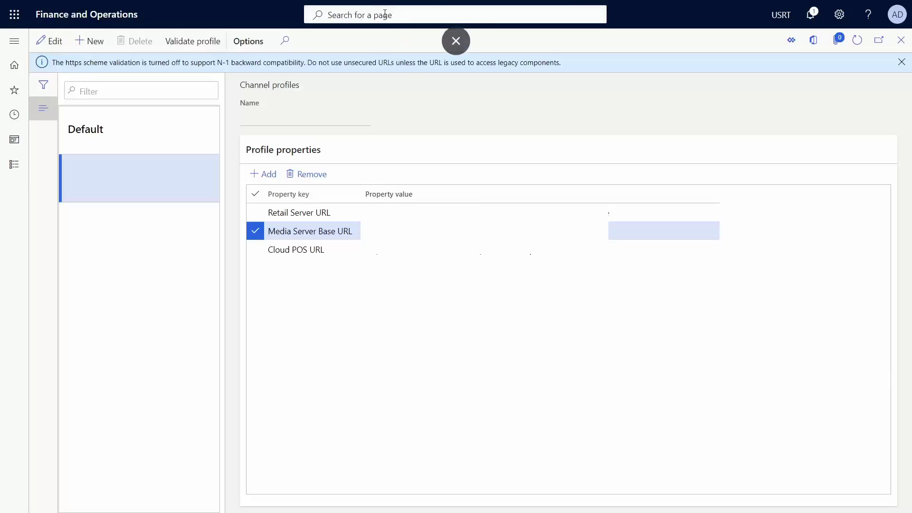
- Open Distribution schedules and queue an immediate run of 1040 Products
text(distribution sche)
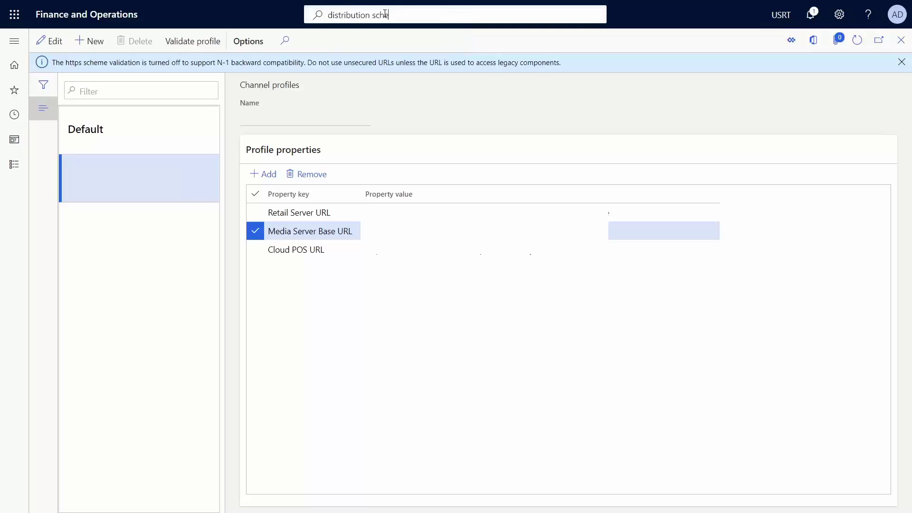
text(dule)
key(Return)
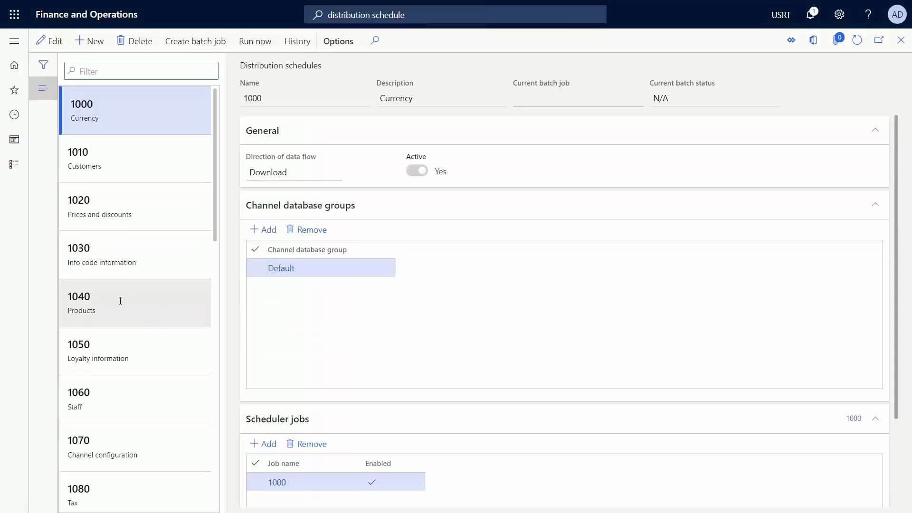
click(120, 301)
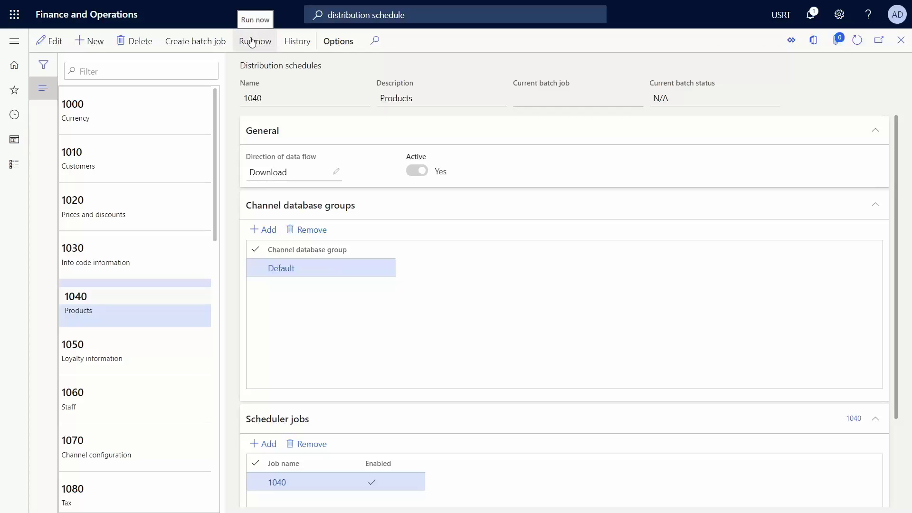
click(252, 42)
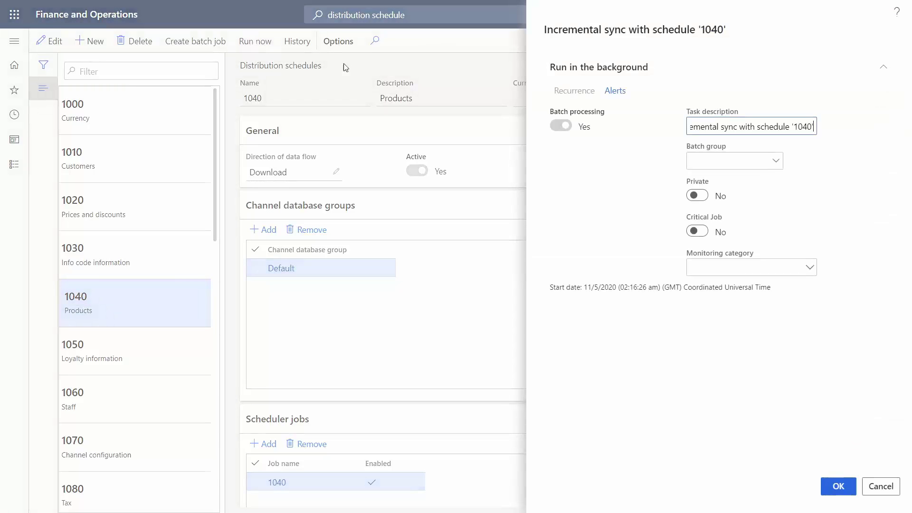
click(834, 485)
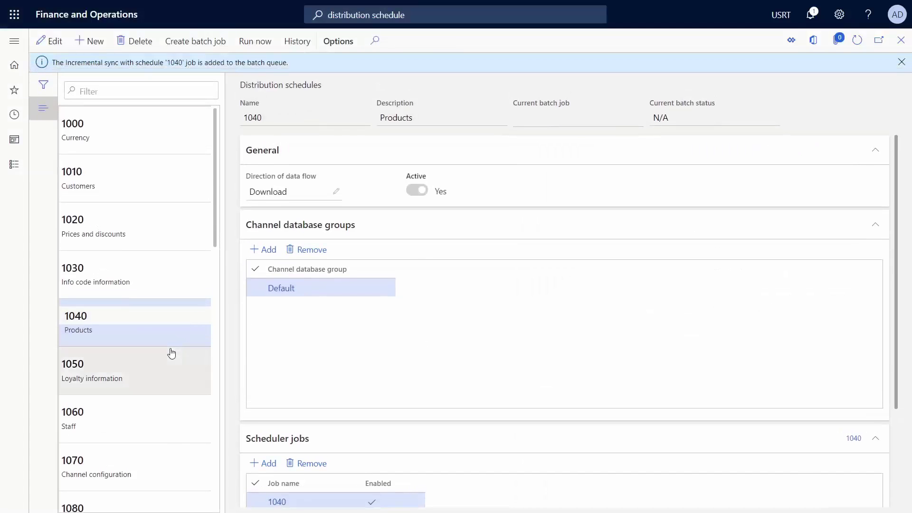
- Queue immediate runs of schedules 1070 Channel configuration and 1150 Catalog
click(118, 466)
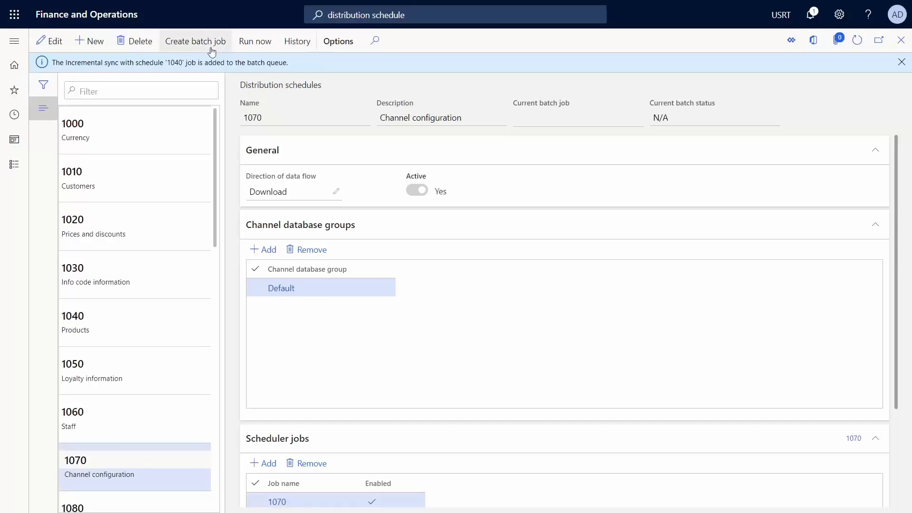
click(255, 42)
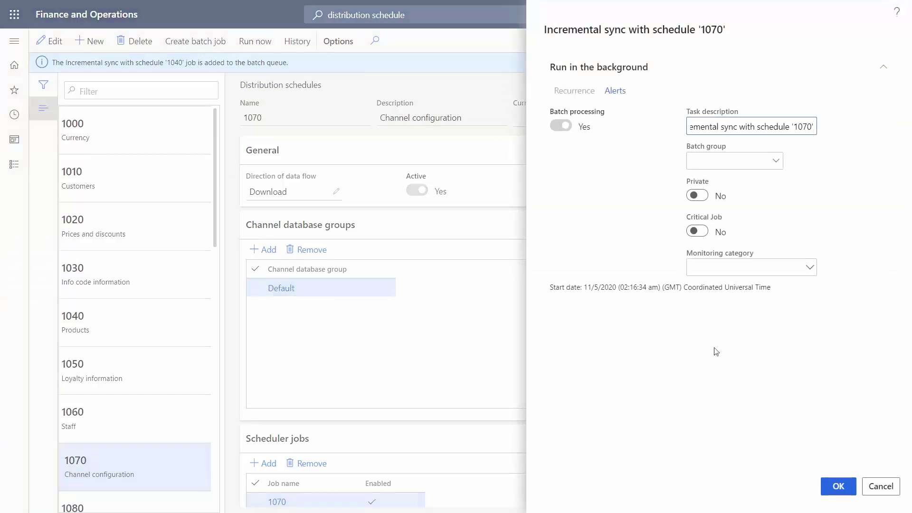
click(838, 486)
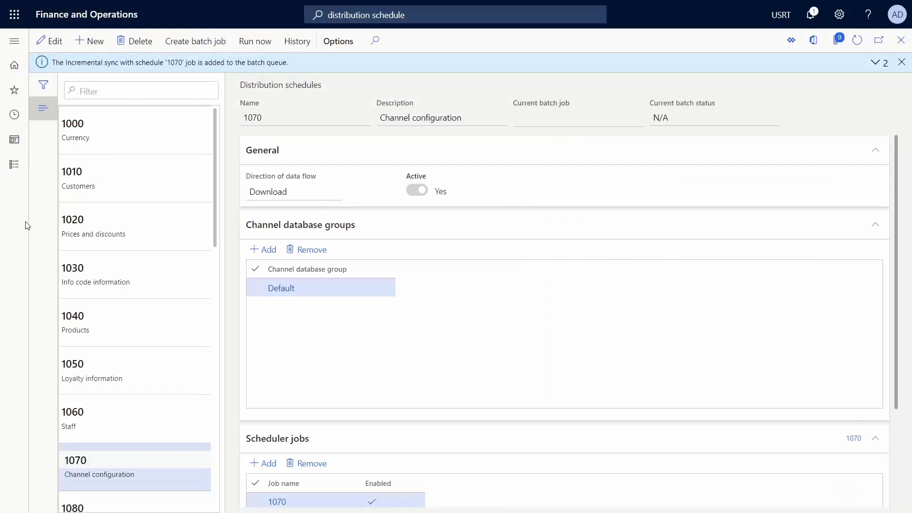
scroll(164, 330, down, 5)
scroll(164, 330, down, 3)
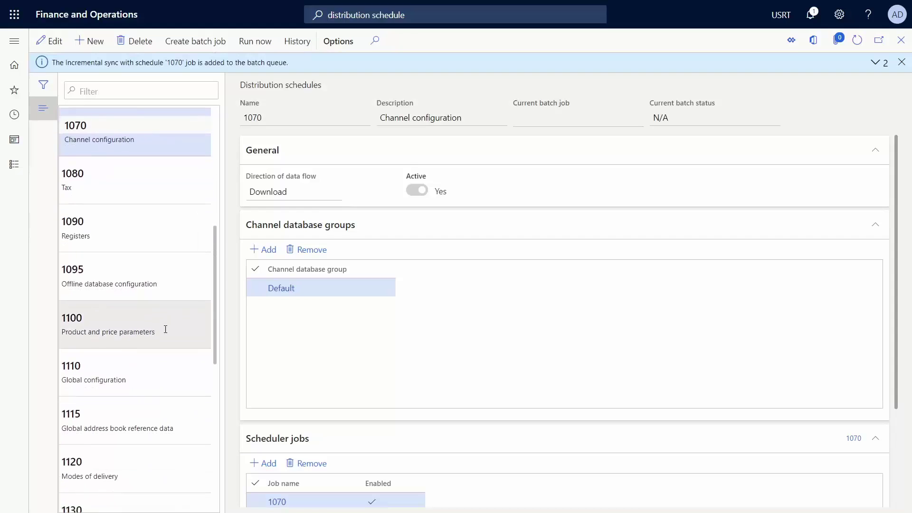
scroll(164, 328, down, 1)
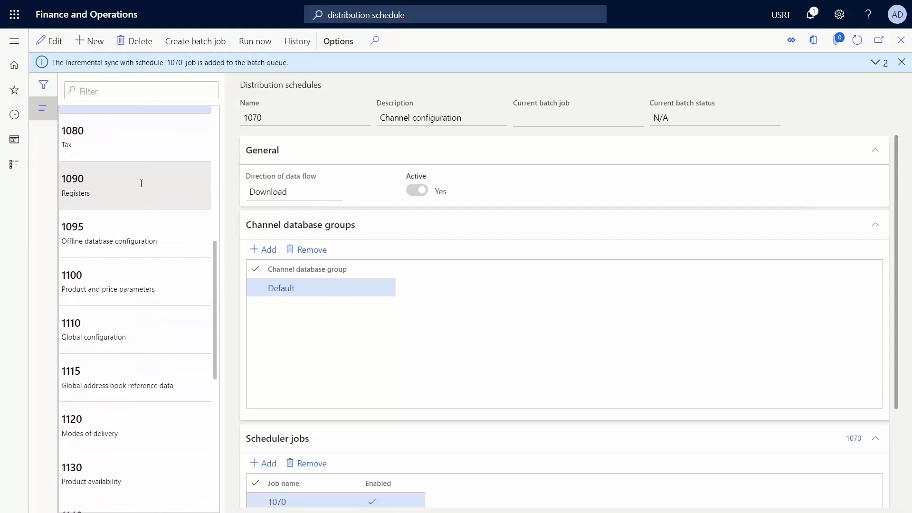
scroll(126, 446, down, 4)
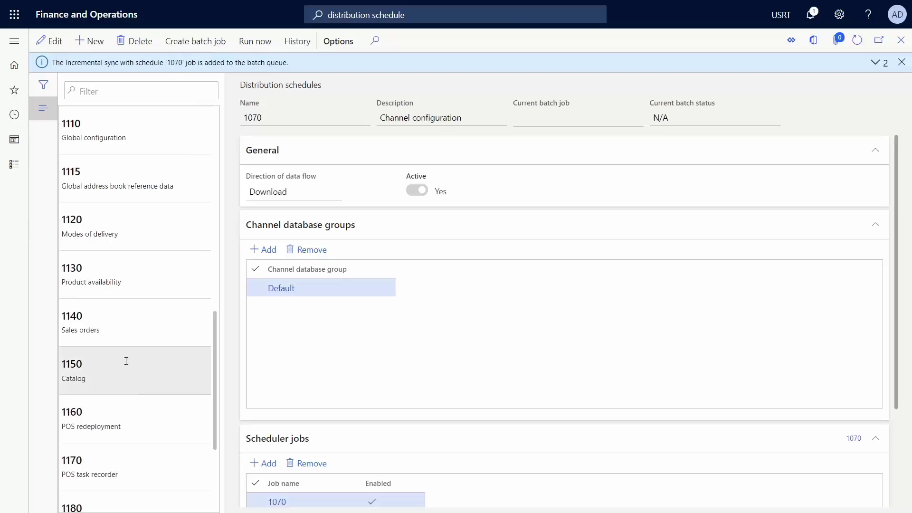
click(126, 361)
click(250, 40)
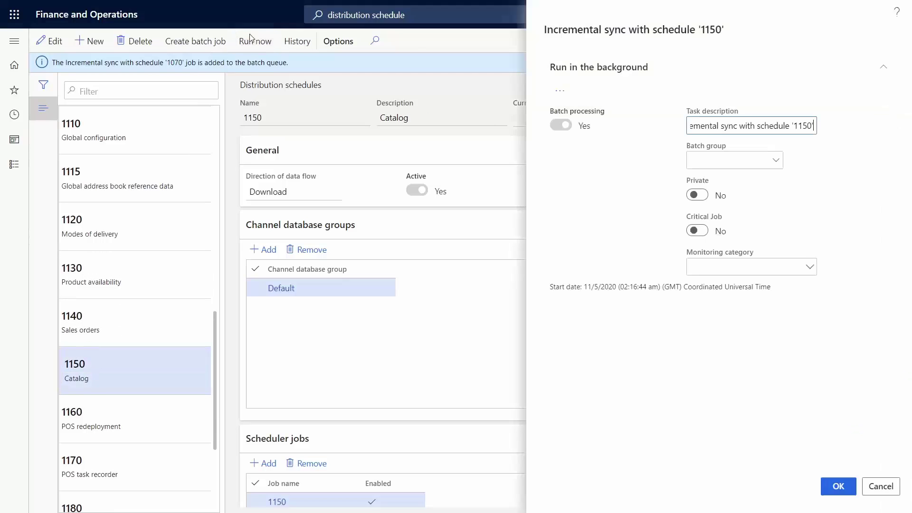
click(838, 489)
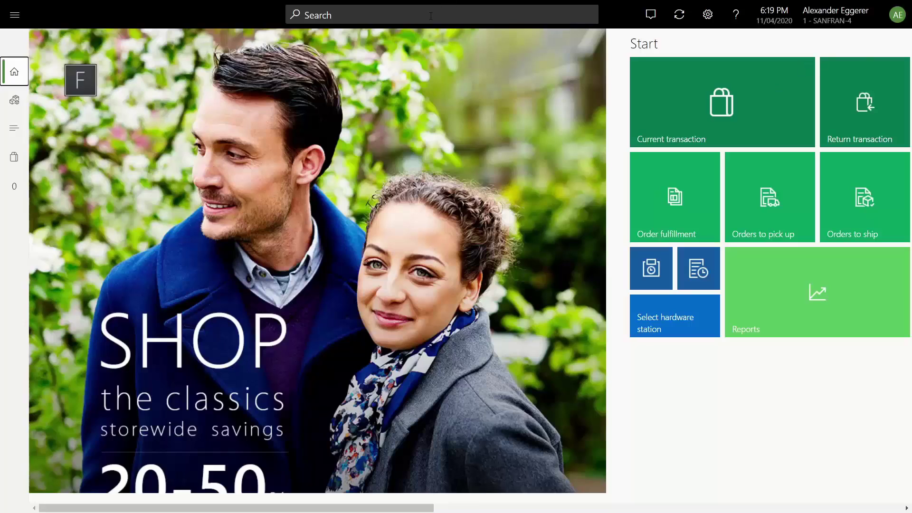
- Search POS for 'coffee', open the Contoso Coffee/Espresso Machine, and view both product photos
click(430, 17)
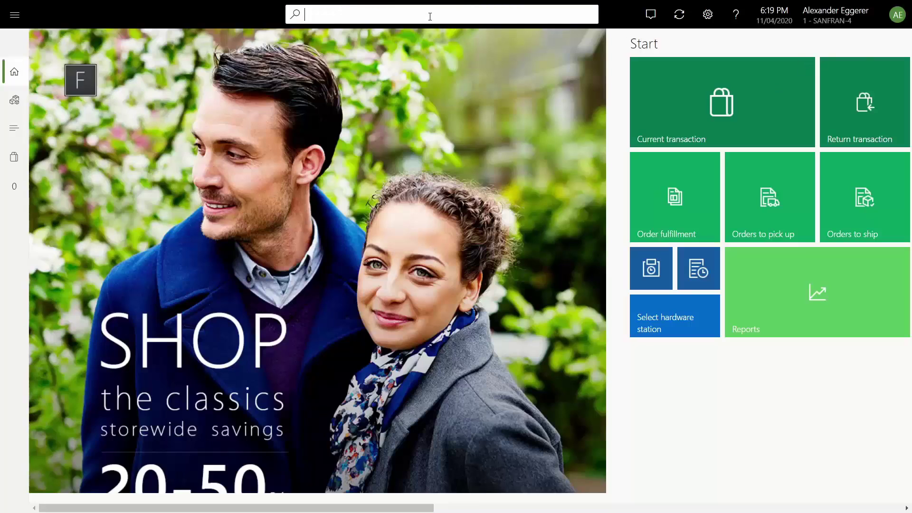
text(coffee)
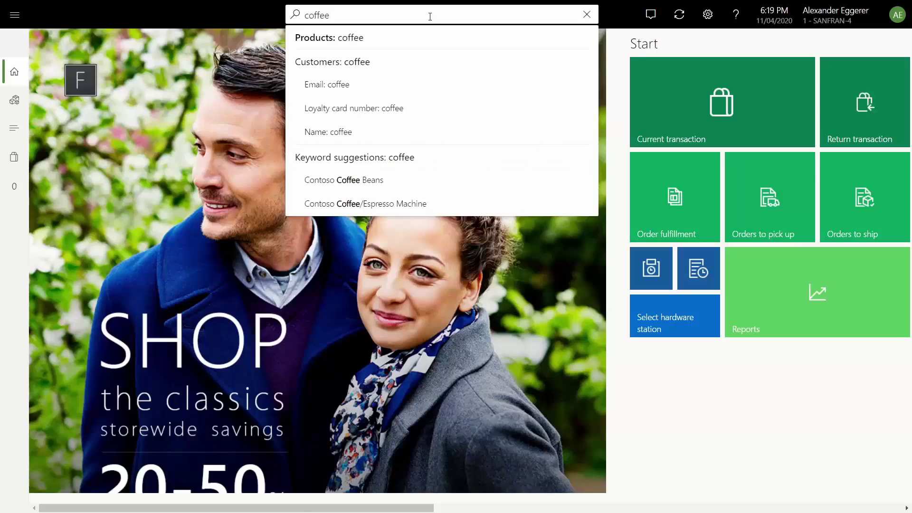
key(Return)
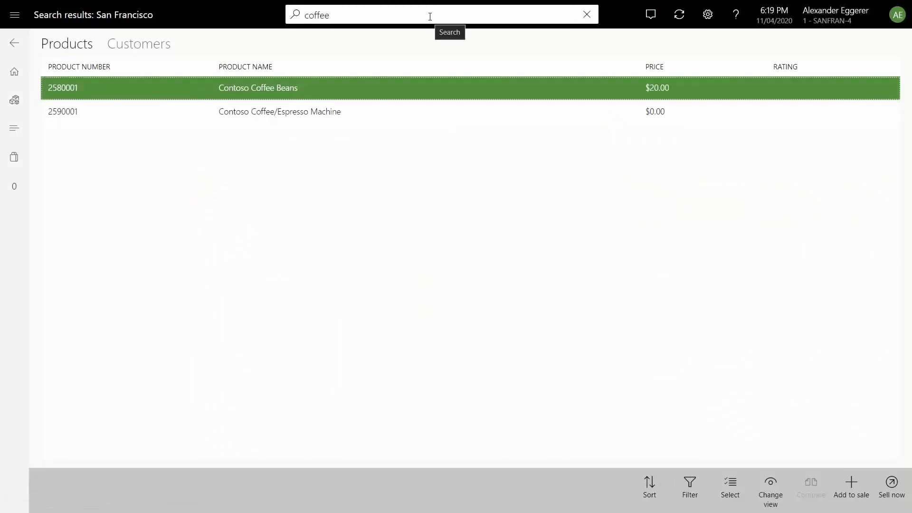
click(286, 106)
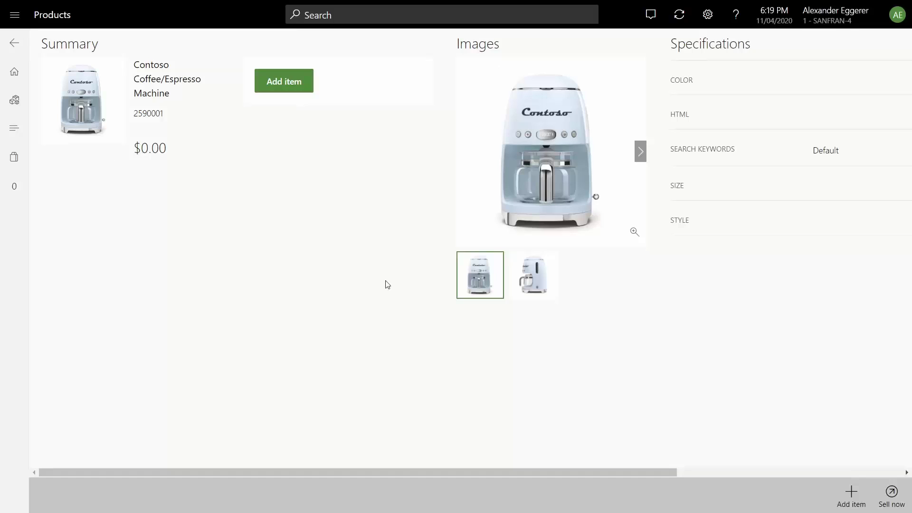
click(530, 273)
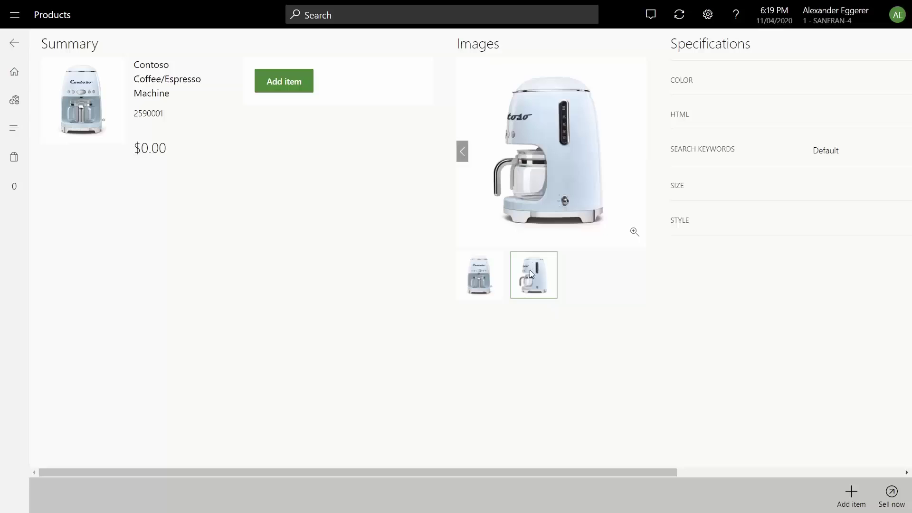
click(483, 277)
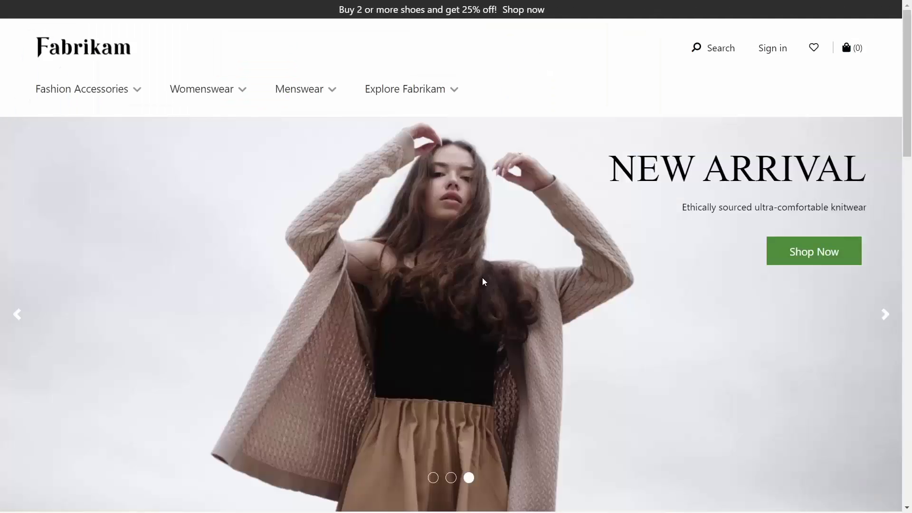
- Search the Fabrikam storefront for 'coffee', open the Contoso Coffee/Espresso Machine page, then switch to Media library
click(714, 52)
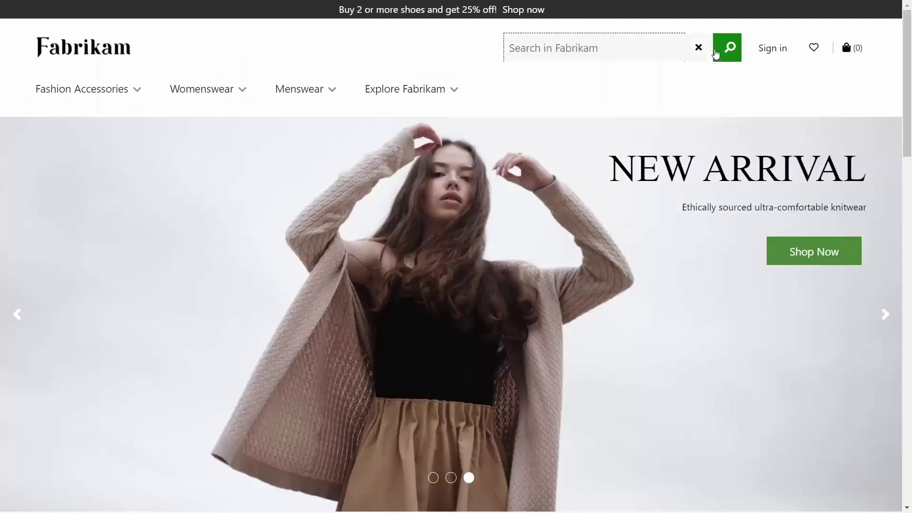
text(coffee)
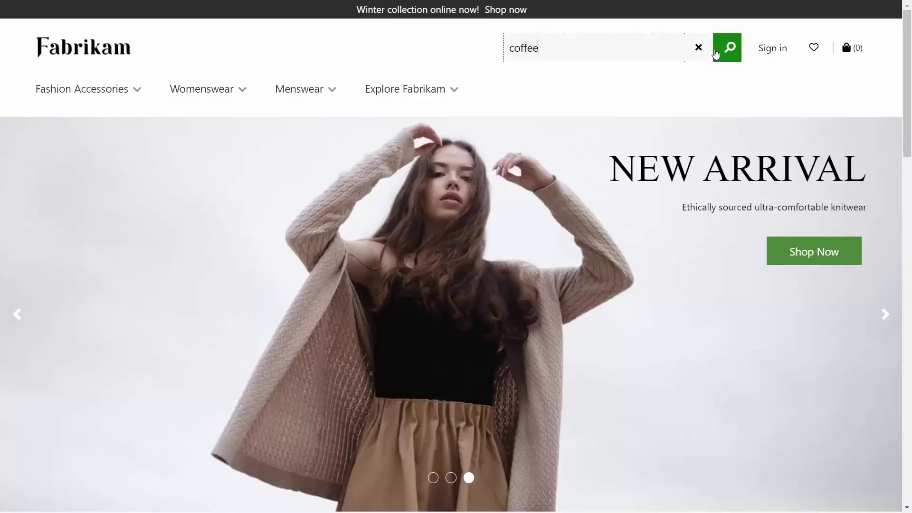
click(715, 53)
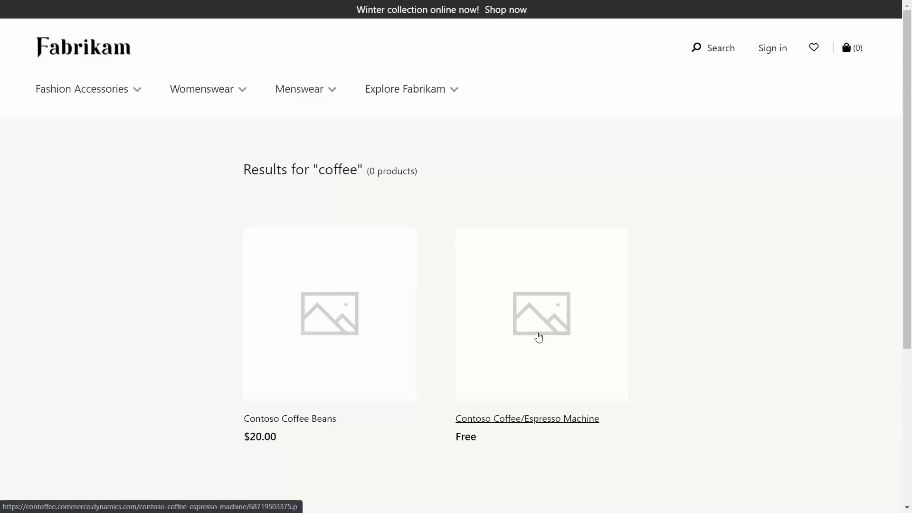
click(538, 337)
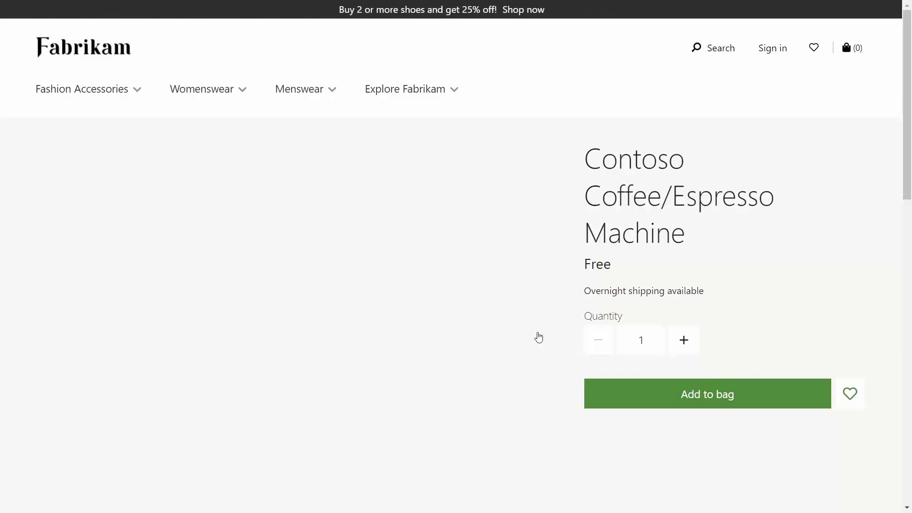
key(ctrl+Tab)
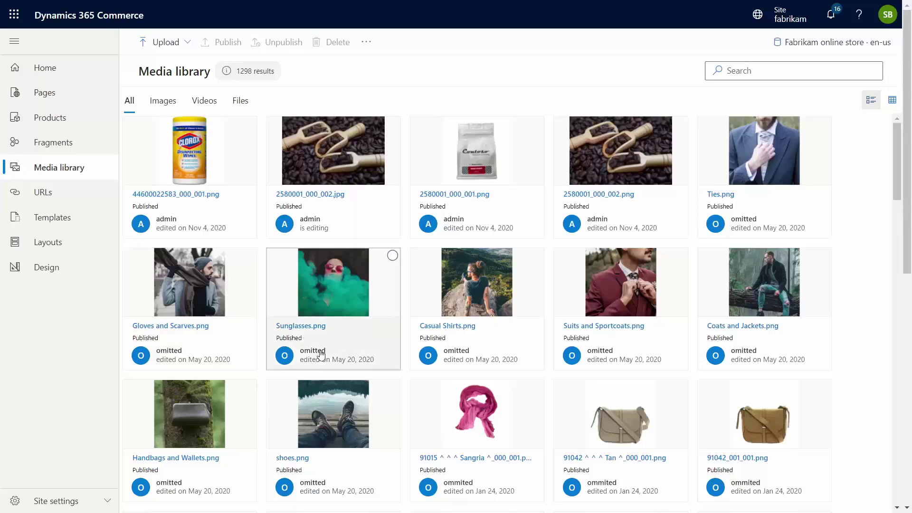
- Drag both 2590001 PNGs into Media library with category Product, keyword 'coffee', and publish them
key(alt+Tab)
key(Tab)
key(Tab)
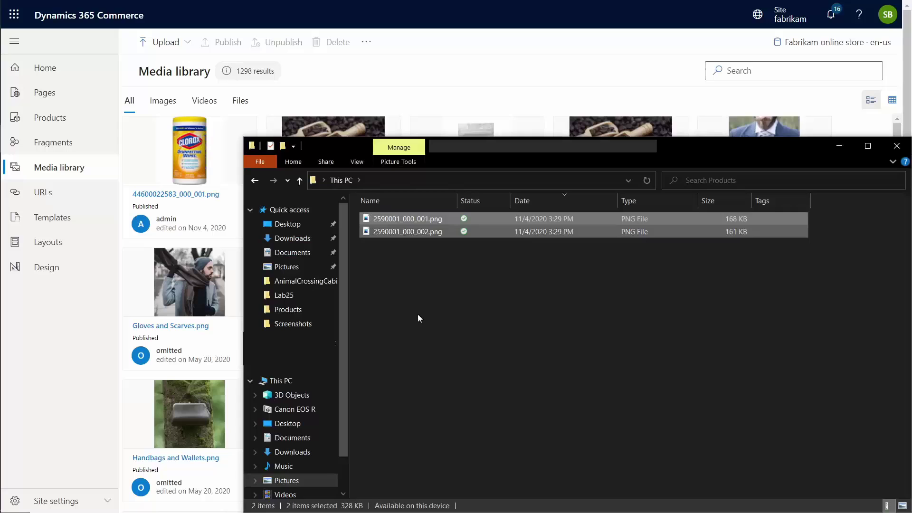
drag(236, 161, 176, 144)
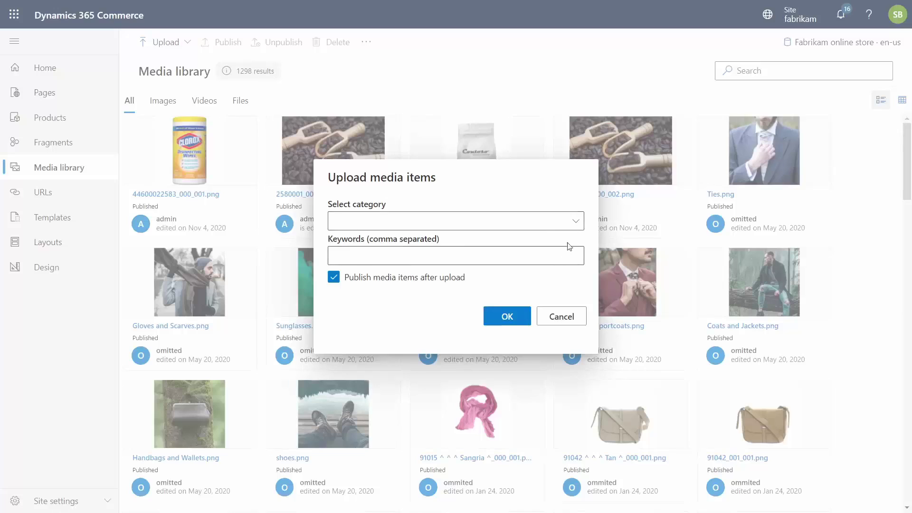
click(575, 228)
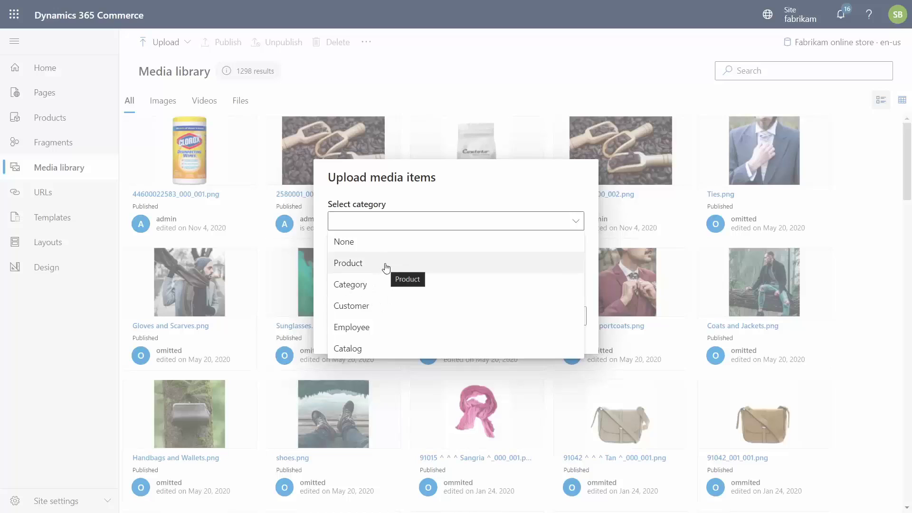
click(344, 266)
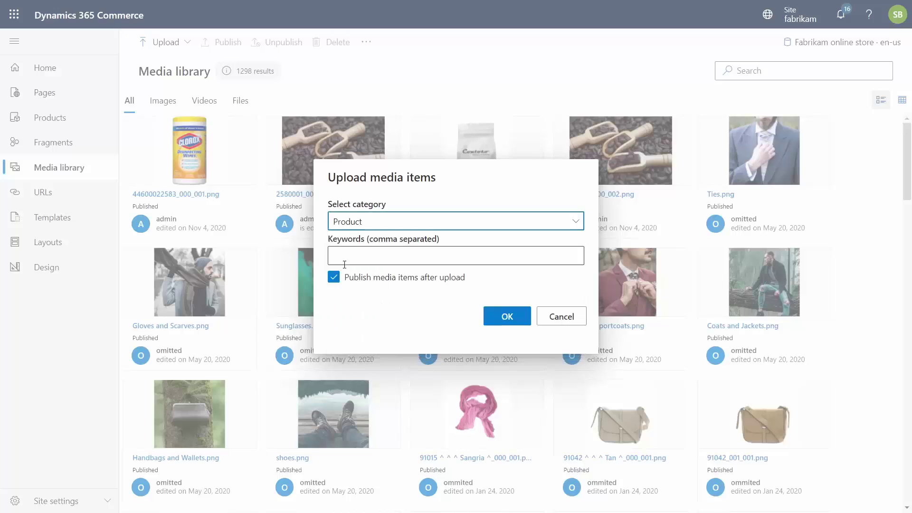
click(376, 262)
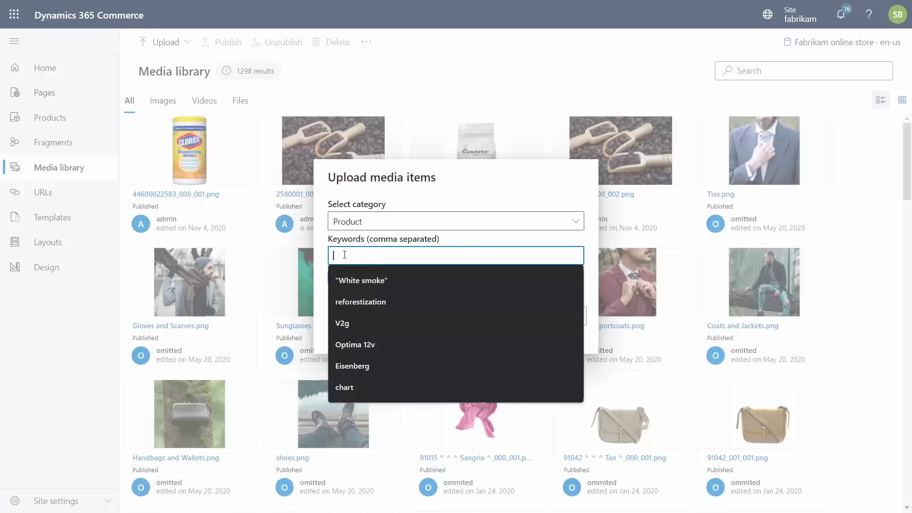
text(cof)
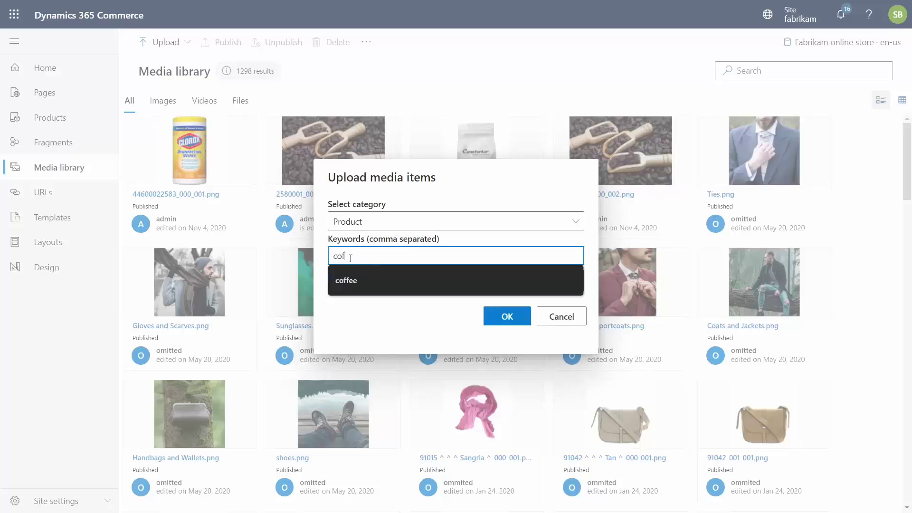
text(fee)
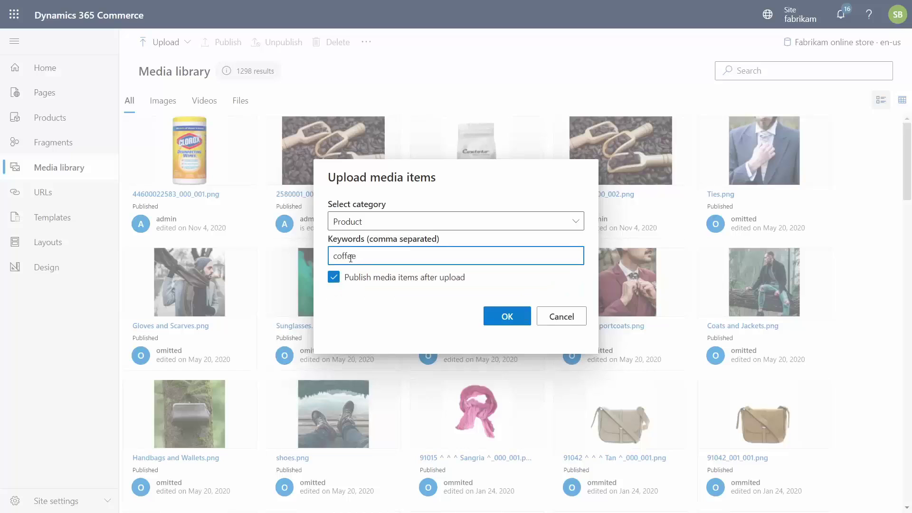
click(512, 318)
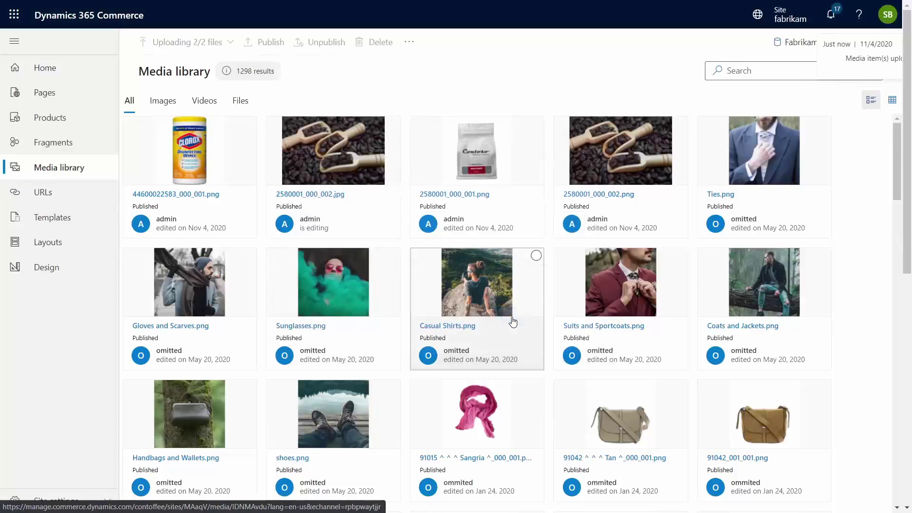
scroll(668, 185, down, 8)
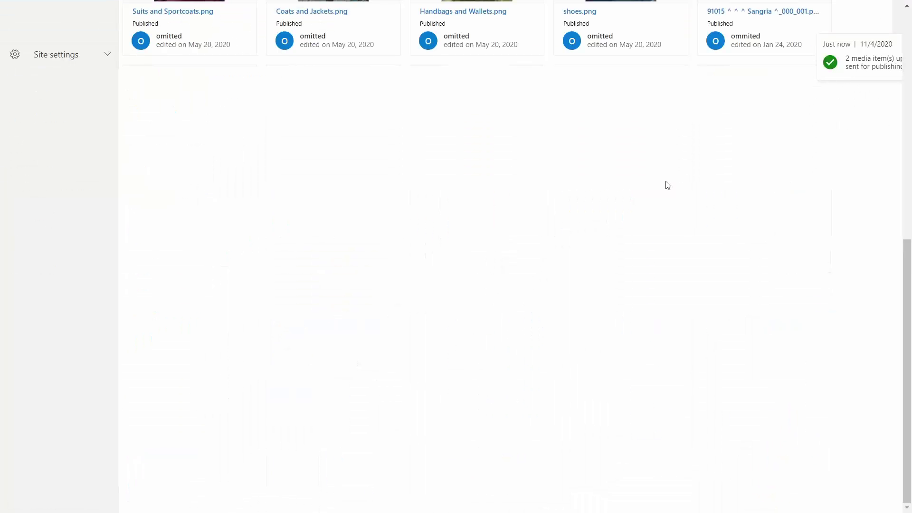
scroll(668, 185, up, 8)
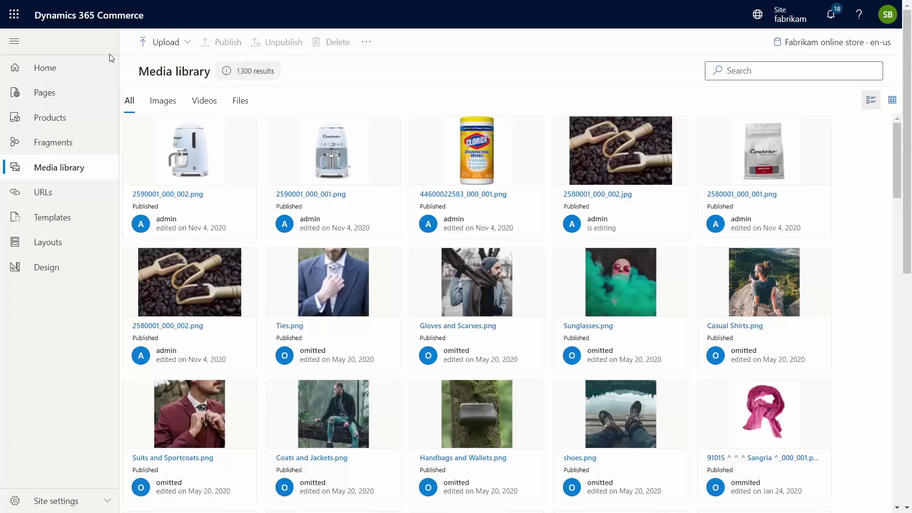
- Search the Fabrikam storefront for 'coffee', open the Contoso Coffee/Espresso Machine, and show its side-view photo
key(ctrl+Tab)
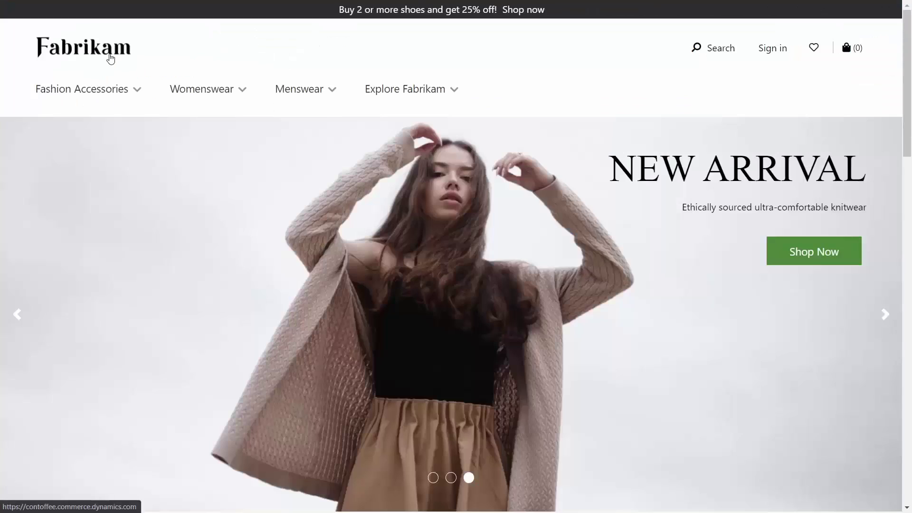
click(699, 52)
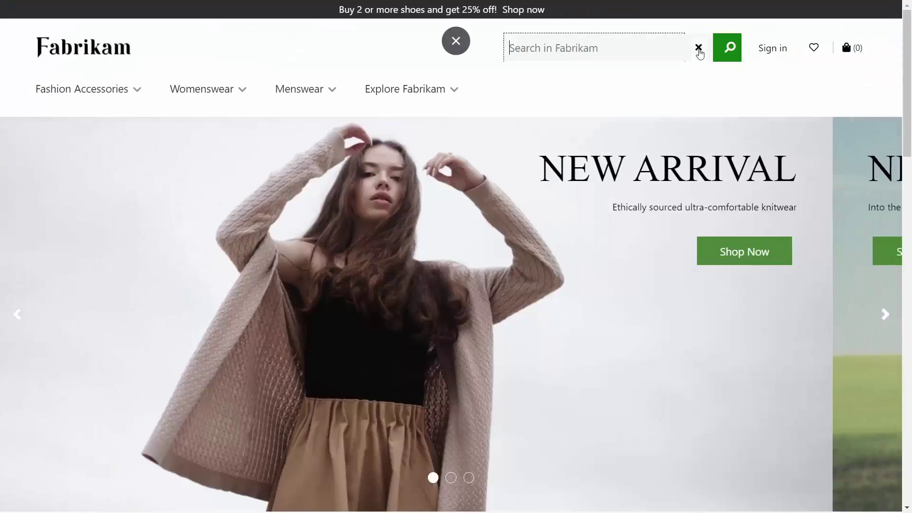
text(coffee)
key(Return)
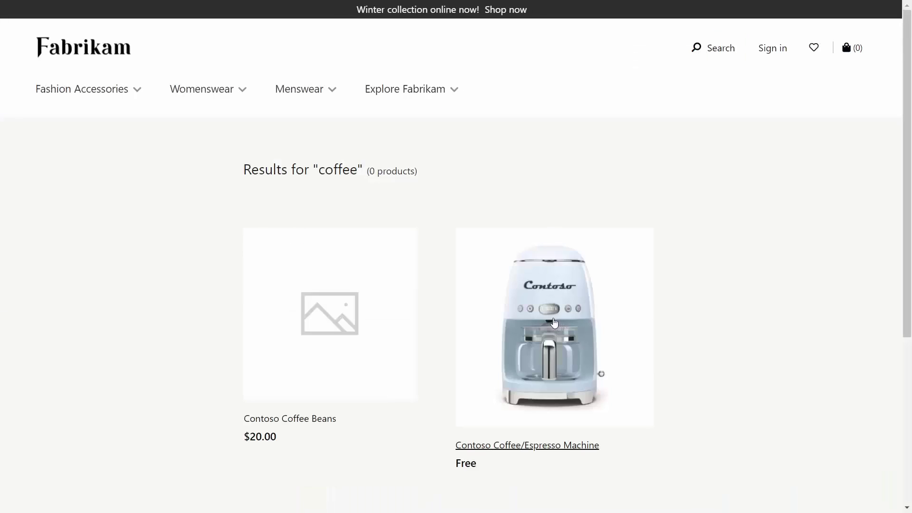
click(535, 446)
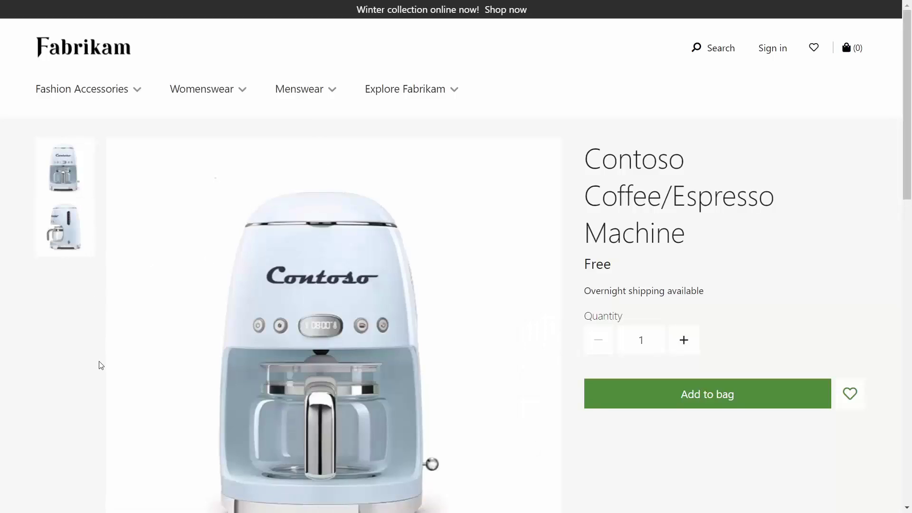
scroll(100, 365, down, 3)
click(56, 80)
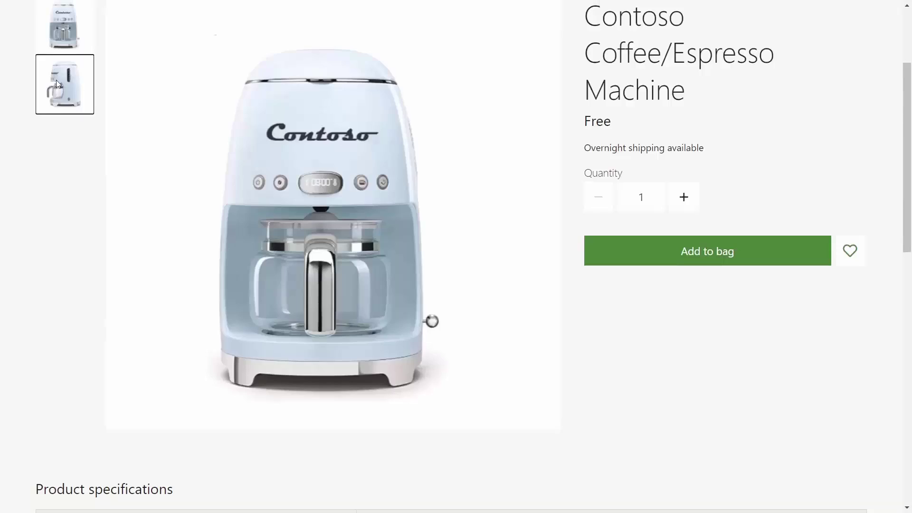